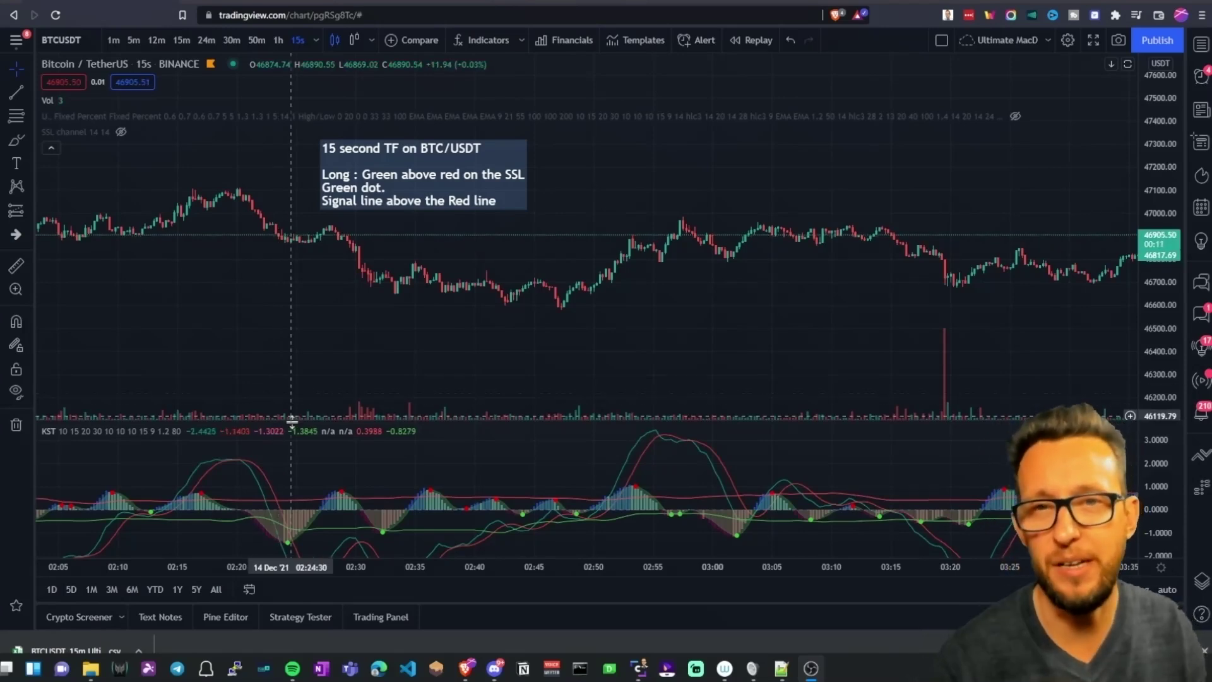
# View the trading profit calculator at winrate.io with its full address, and return to the BTCUSDT chart
pyautogui.click(392, 3)
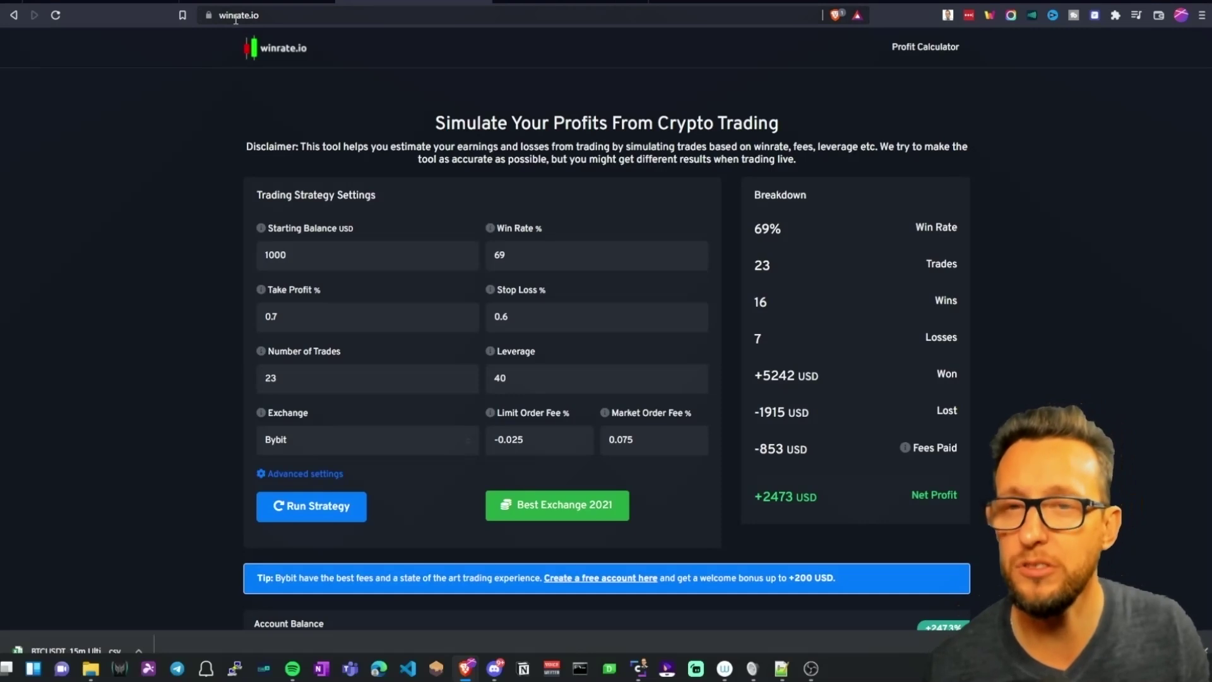
pyautogui.click(263, 14)
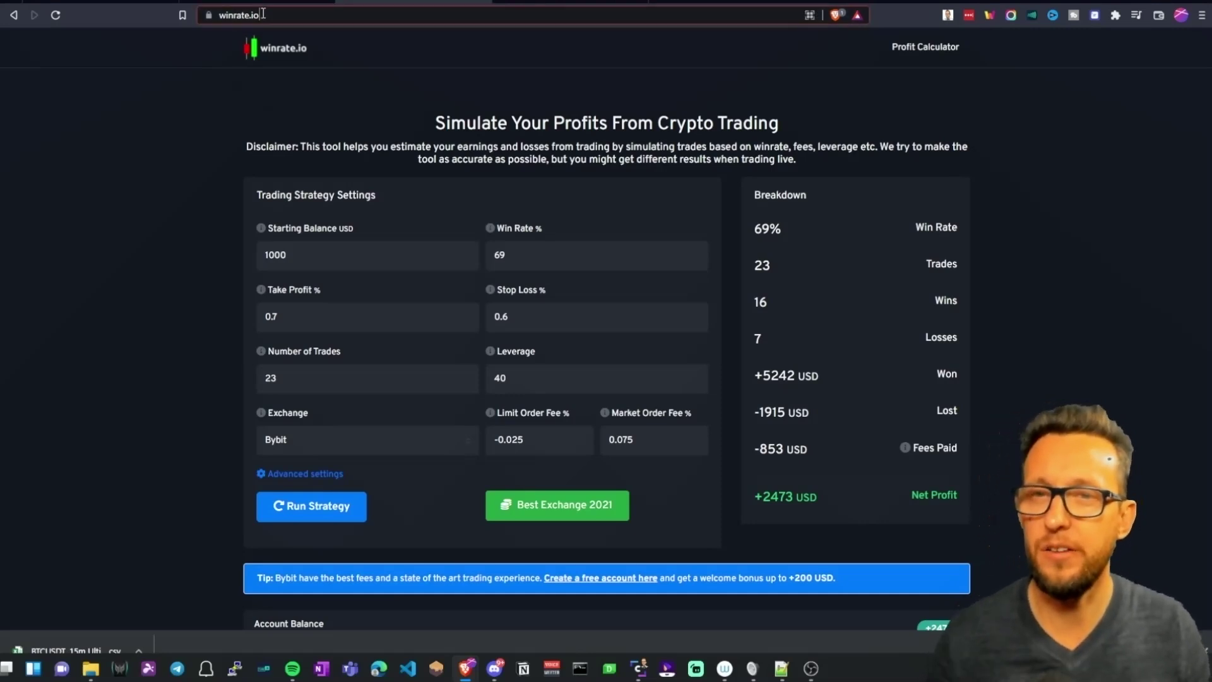
pyautogui.click(281, 15)
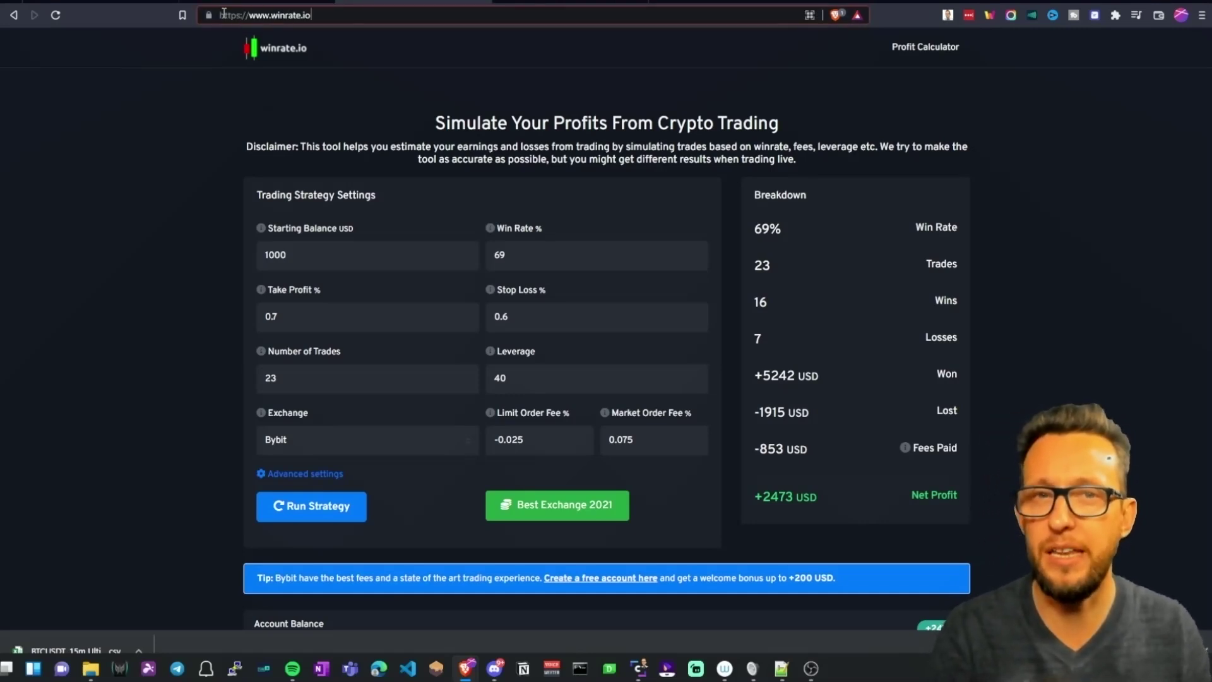
pyautogui.click(89, 3)
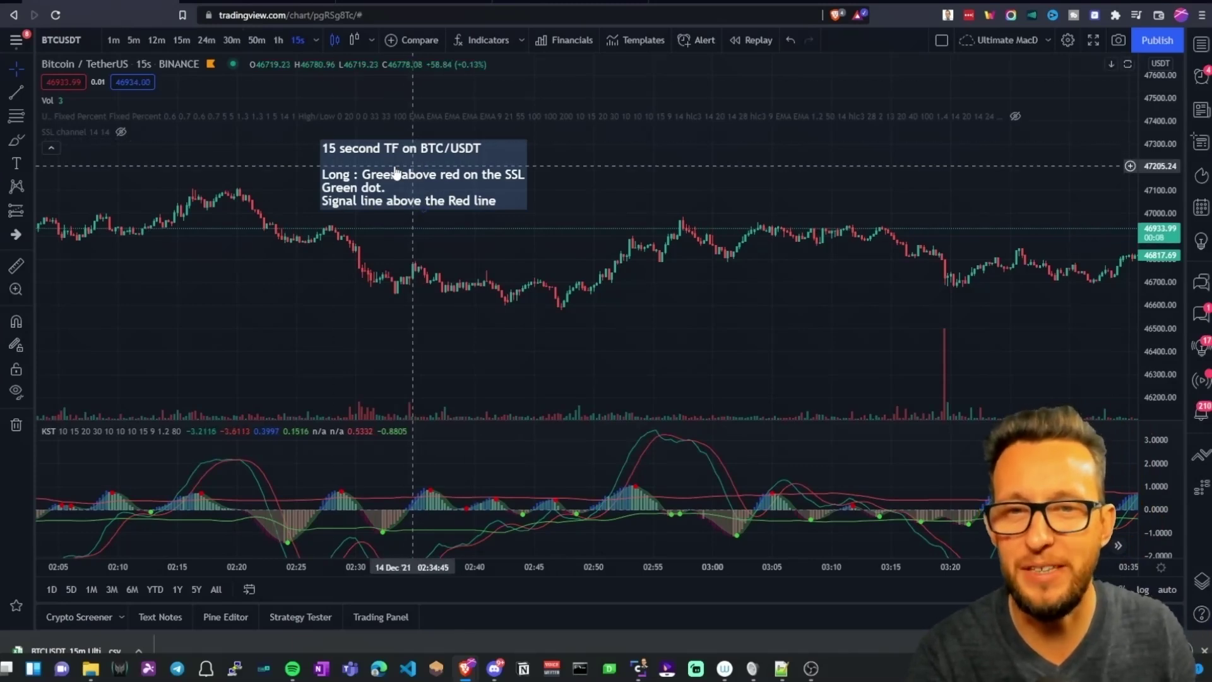
# Examine the KST indicator's histogram, red and green dots and signal lines along the 15-second BTCUSDT chart
pyautogui.moveTo(386, 172); pyautogui.dragTo(409, 171)
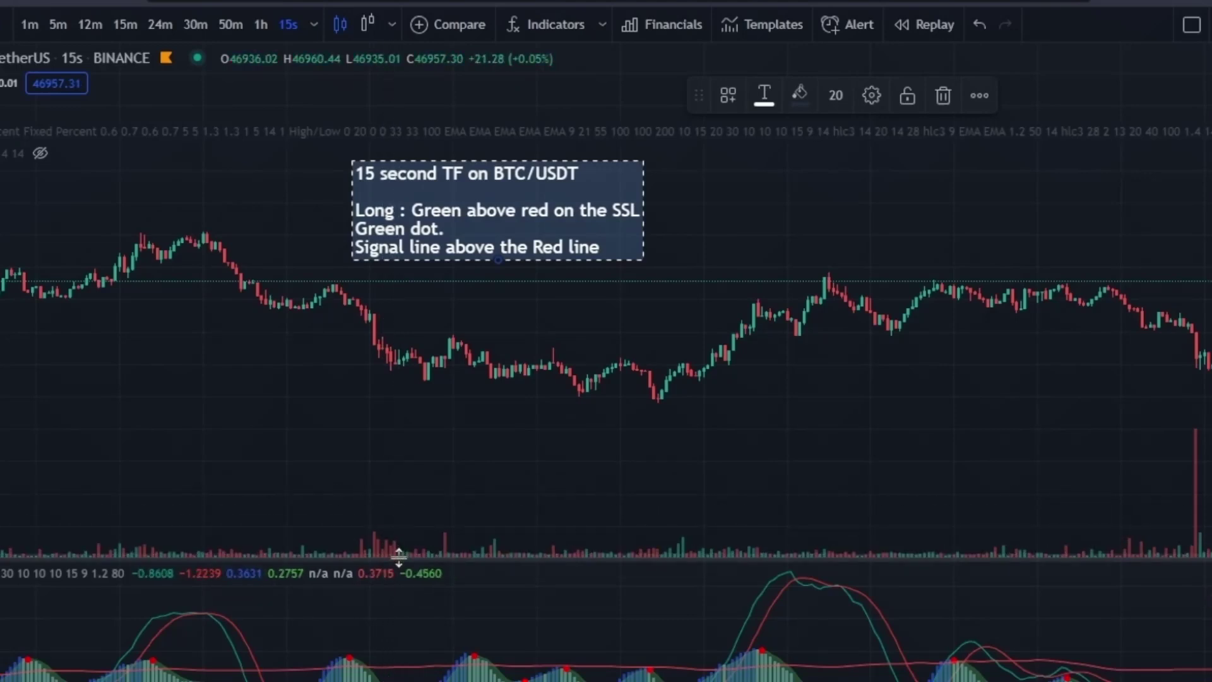
pyautogui.moveTo(399, 537); pyautogui.dragTo(400, 527)
pyautogui.moveTo(489, 635); pyautogui.dragTo(428, 594)
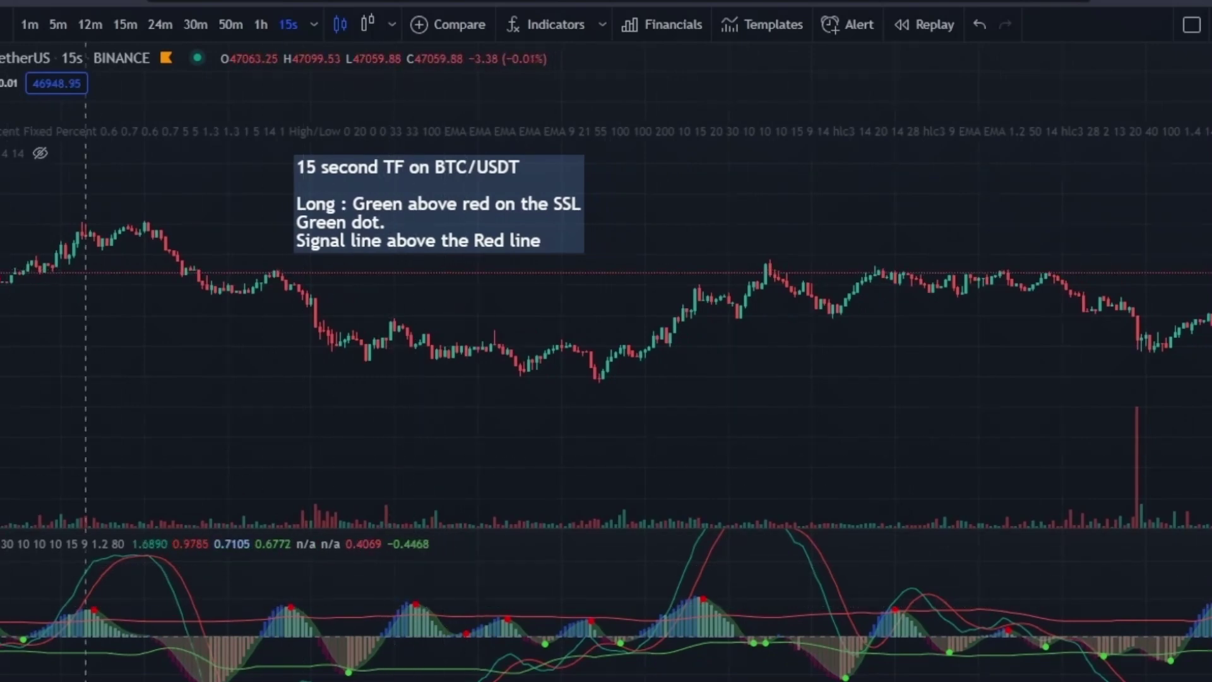
pyautogui.scroll(2, 250, 674)
pyautogui.moveTo(230, 662); pyautogui.dragTo(481, 663)
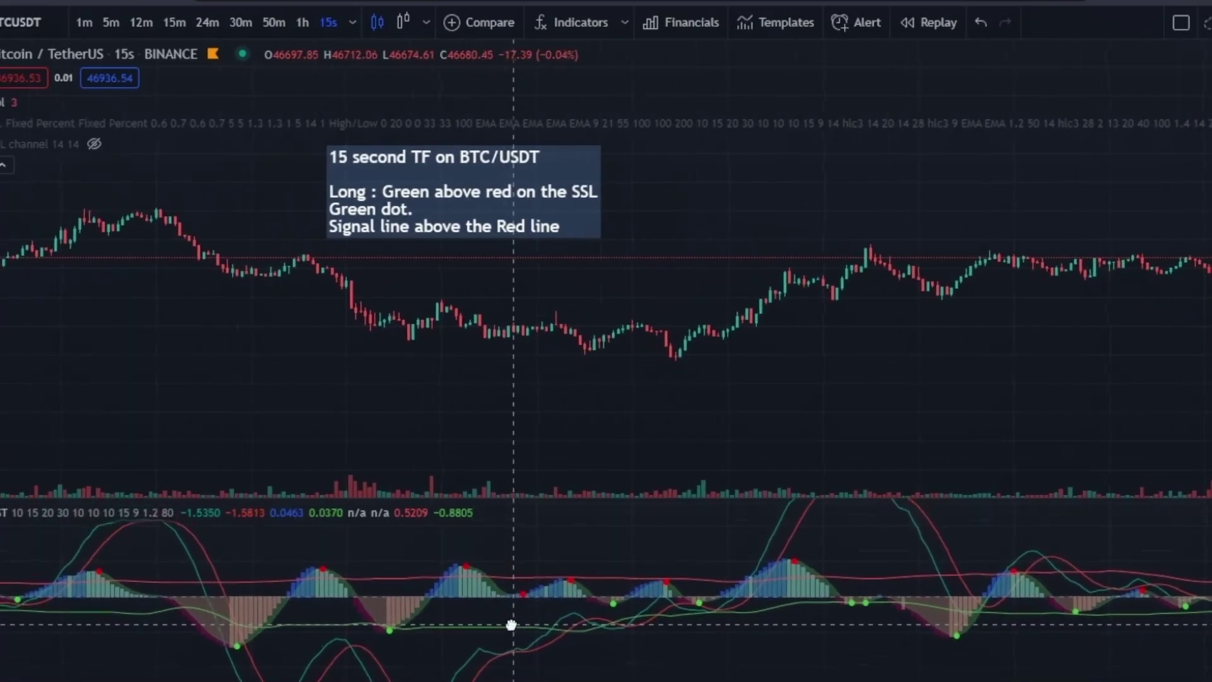
pyautogui.moveTo(511, 624); pyautogui.dragTo(498, 628)
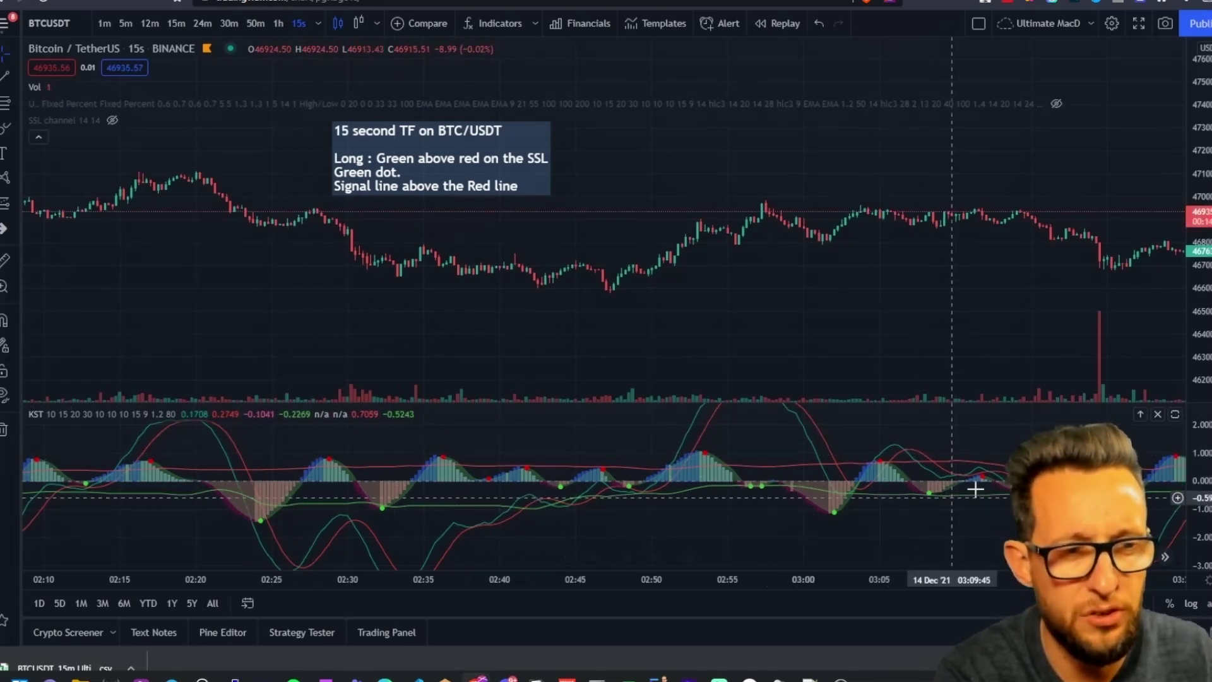
pyautogui.moveTo(976, 489); pyautogui.dragTo(891, 490)
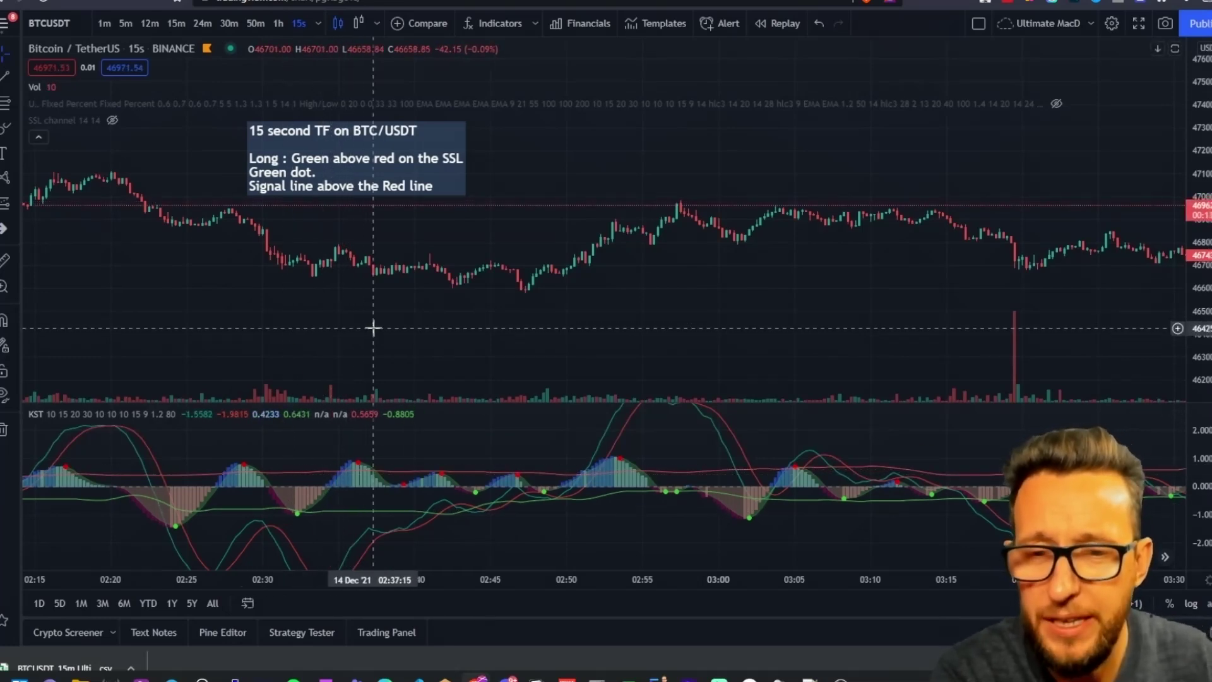
pyautogui.scroll(-2, 373, 328)
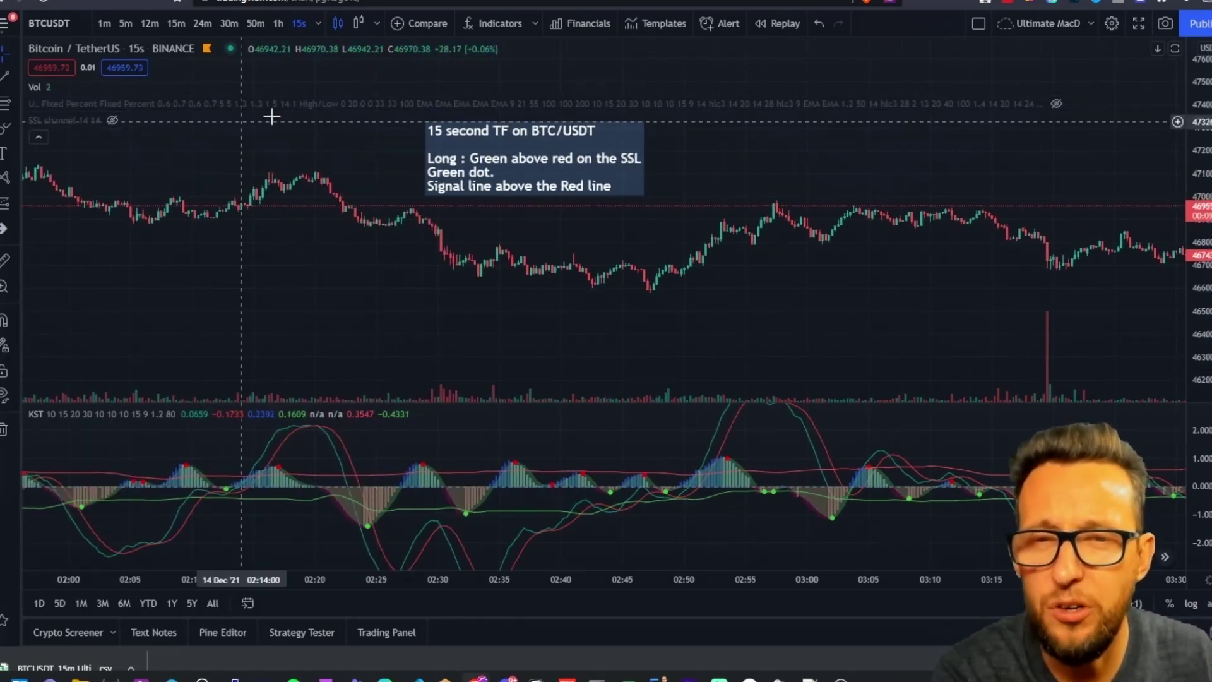
# Look up "ssl" in the indicator library without adding anything, and unhide the existing SSL channel on the chart
pyautogui.click(493, 26)
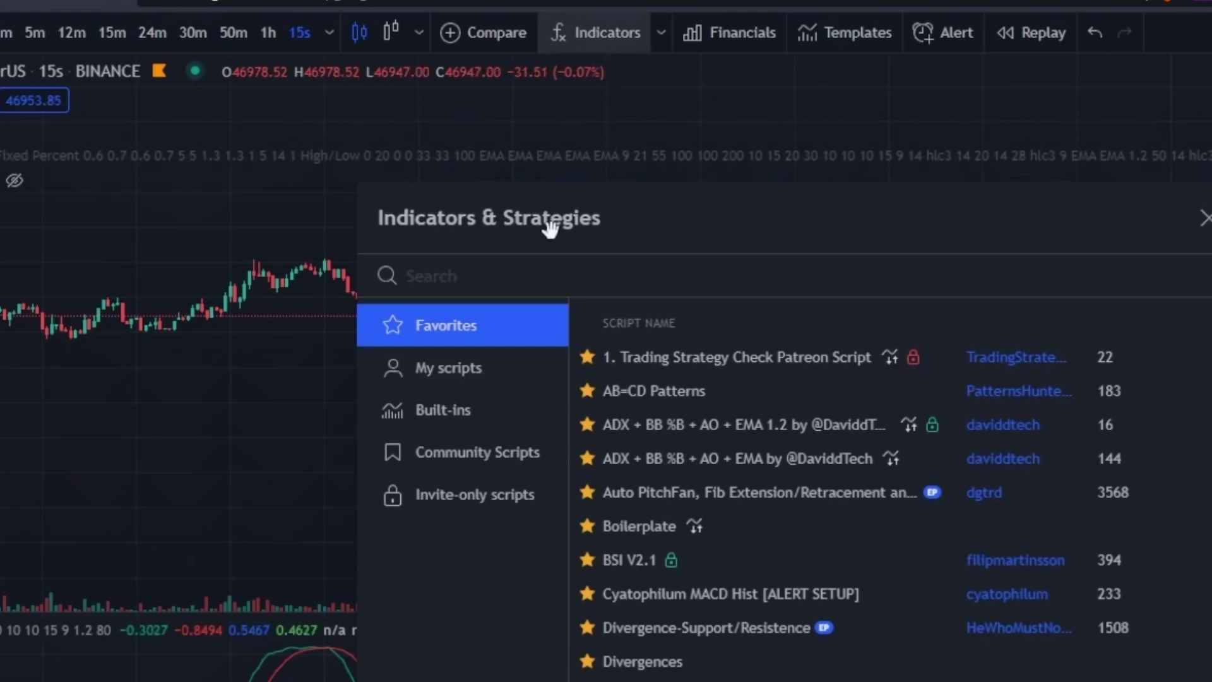
pyautogui.write('ssl')
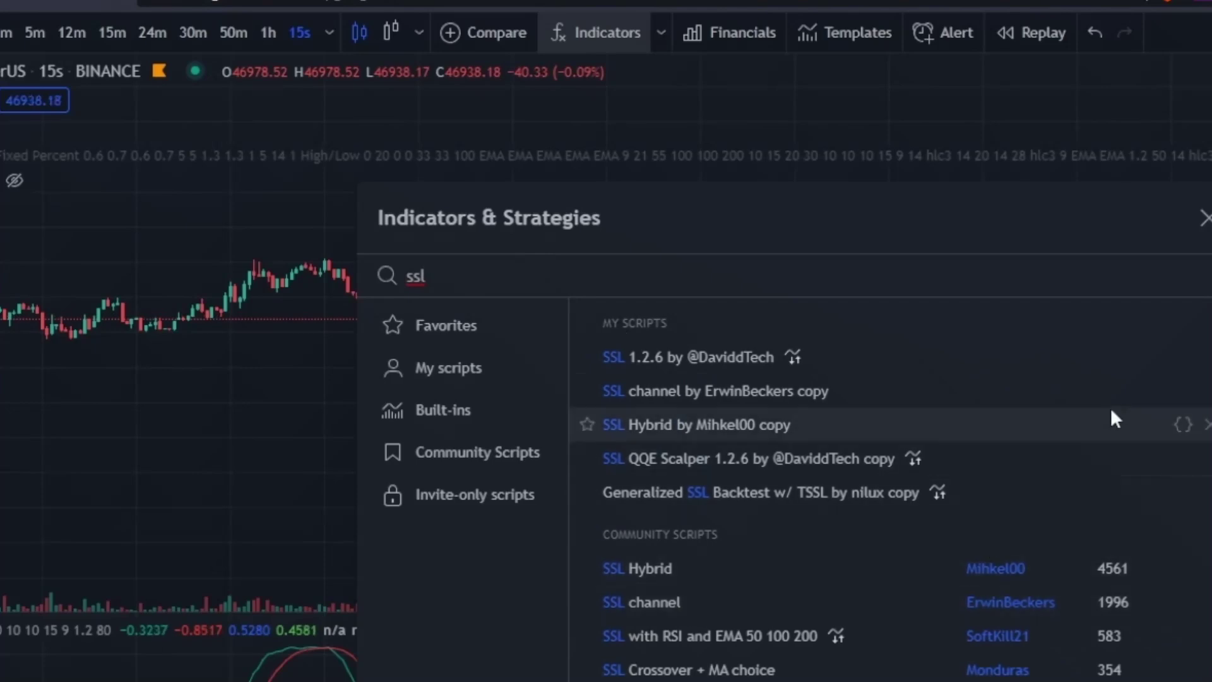
pyautogui.click(1204, 218)
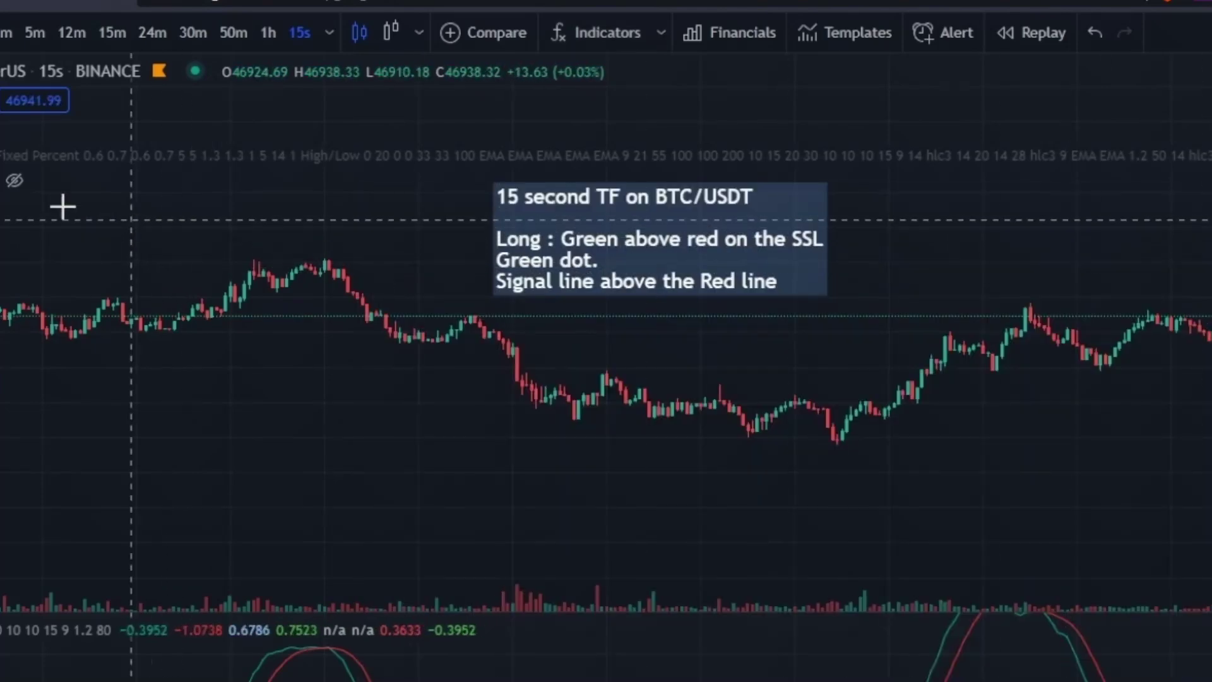
pyautogui.click(15, 183)
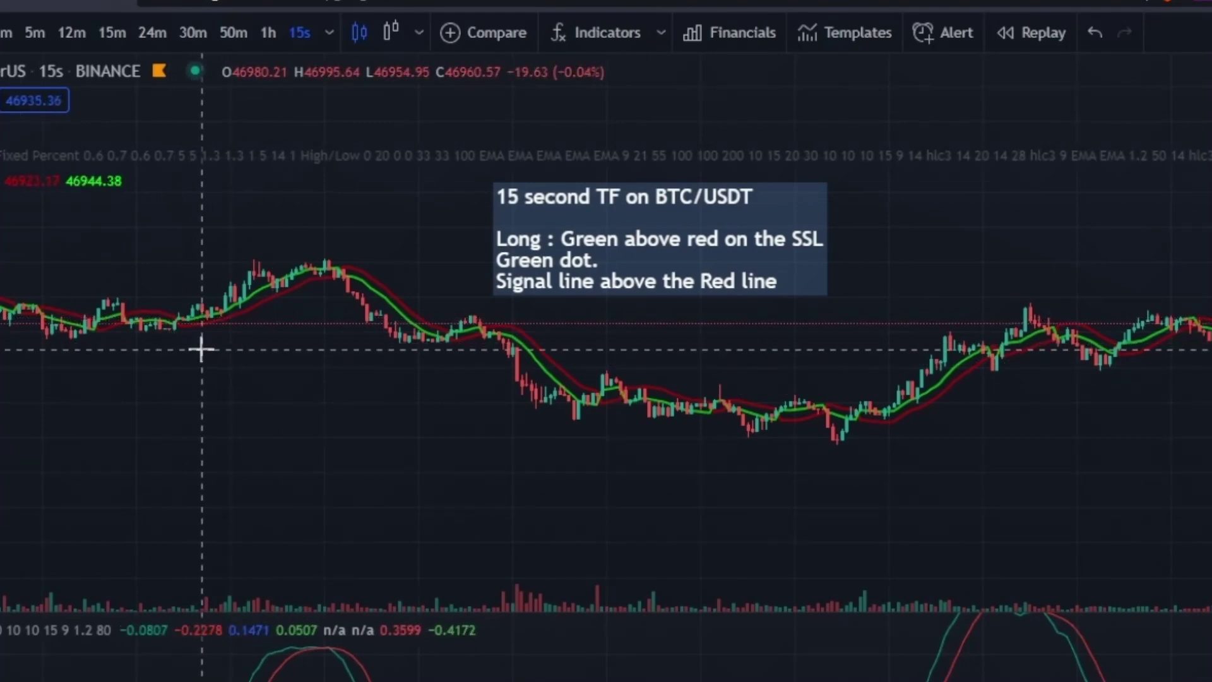
# Examine the SSL channel crossover, KST green dot and signal line cross around 02:10 to 02:15 for a long entry
pyautogui.scroll(5, 199, 348)
pyautogui.moveTo(184, 387)
pyautogui.mouseDown()
pyautogui.moveTo(587, 433)
pyautogui.moveTo(806, 433)
pyautogui.mouseUp()
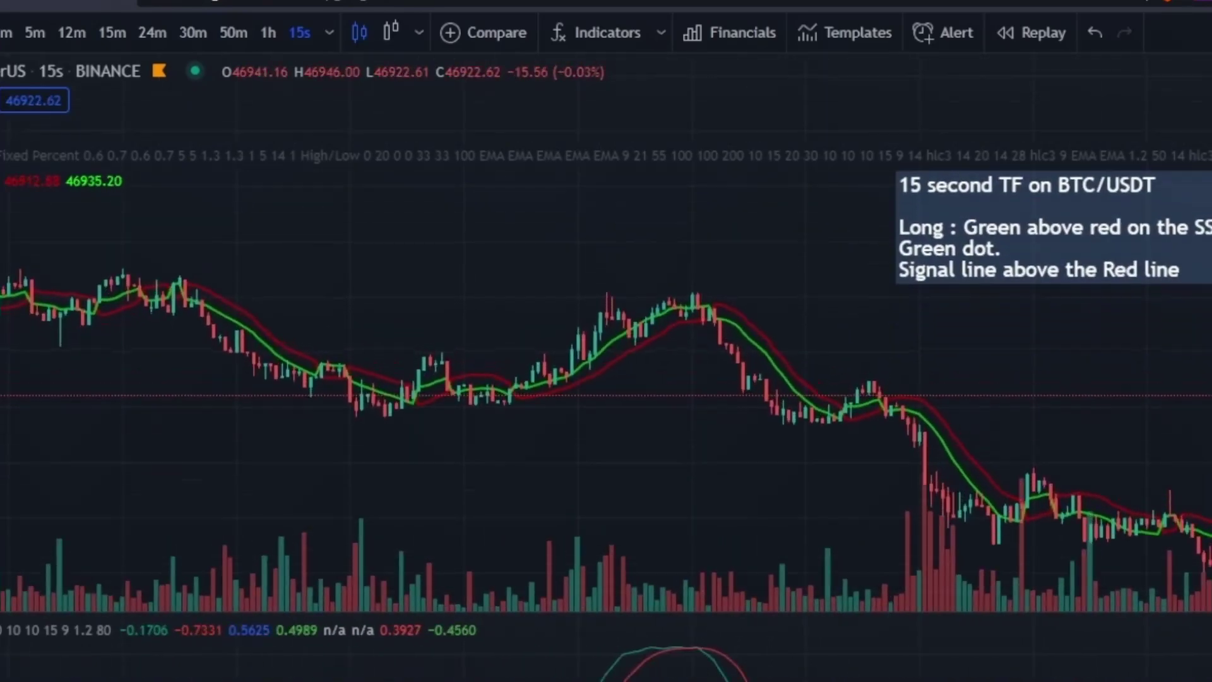
pyautogui.moveTo(533, 438); pyautogui.dragTo(368, 436)
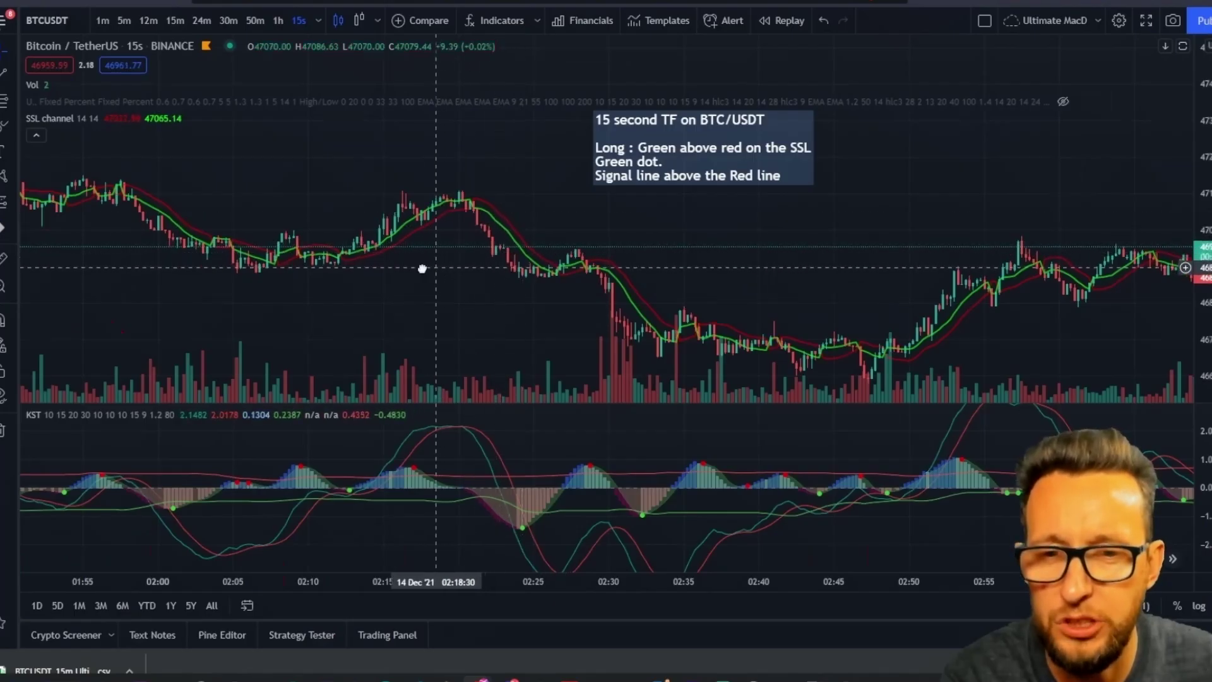
pyautogui.moveTo(433, 265); pyautogui.dragTo(370, 262)
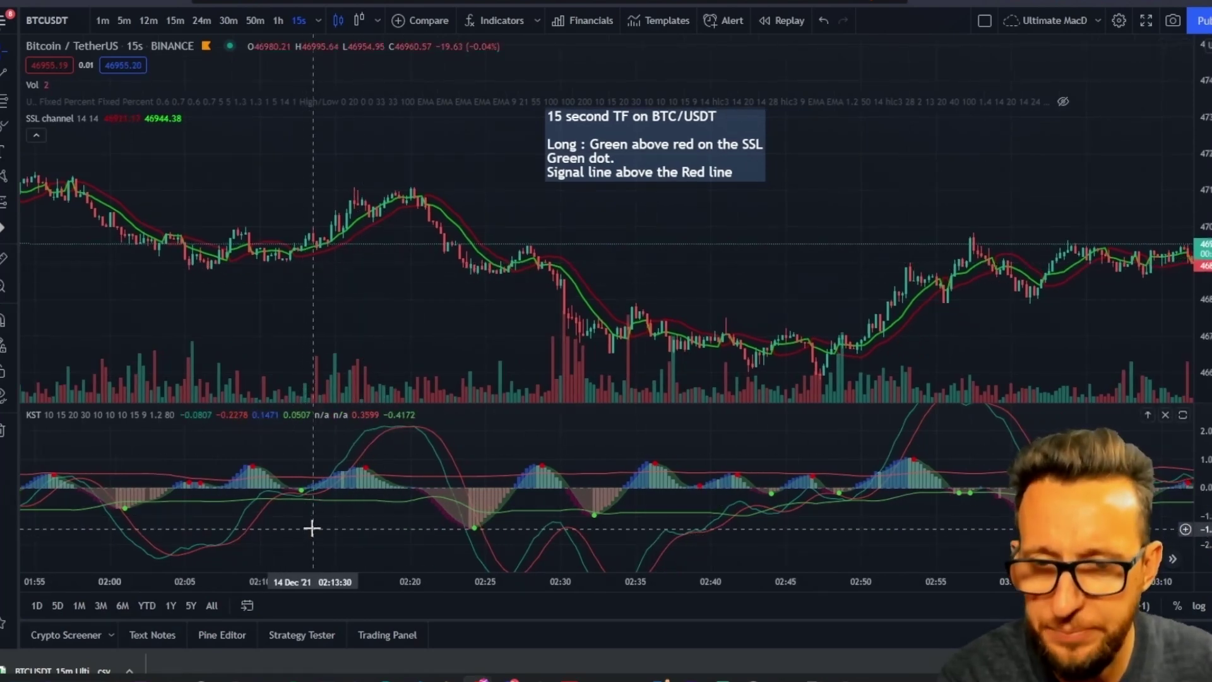
pyautogui.moveTo(327, 530); pyautogui.dragTo(346, 527)
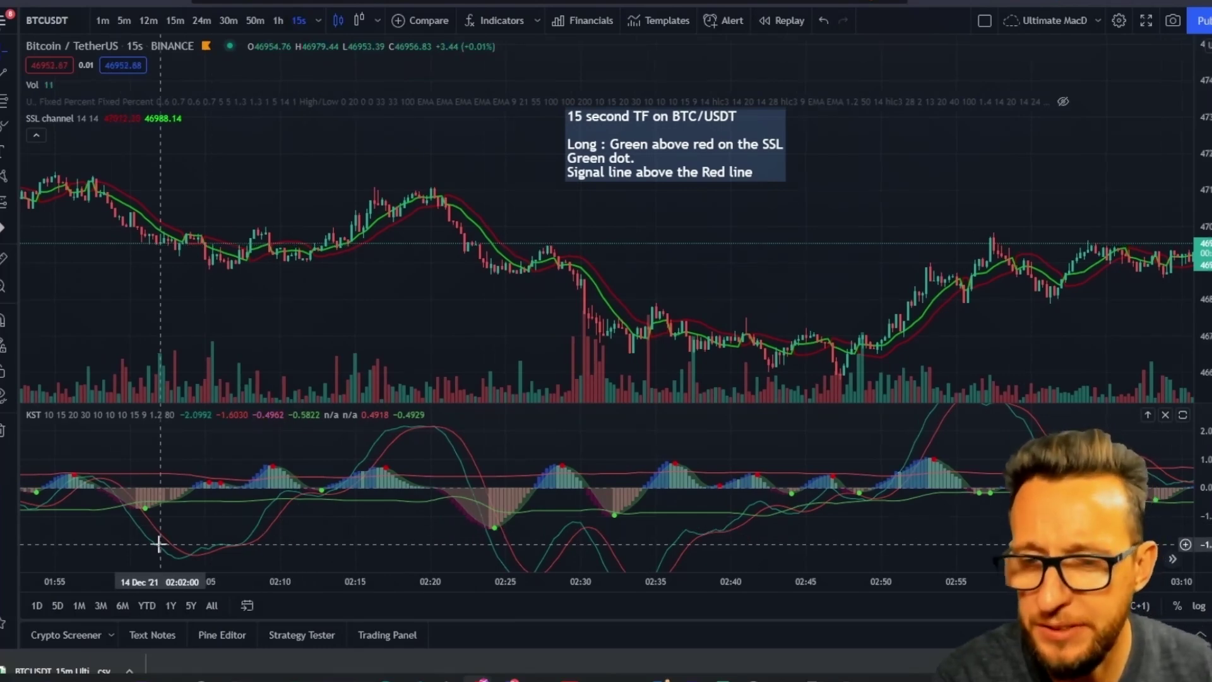
pyautogui.moveTo(158, 544); pyautogui.dragTo(242, 524)
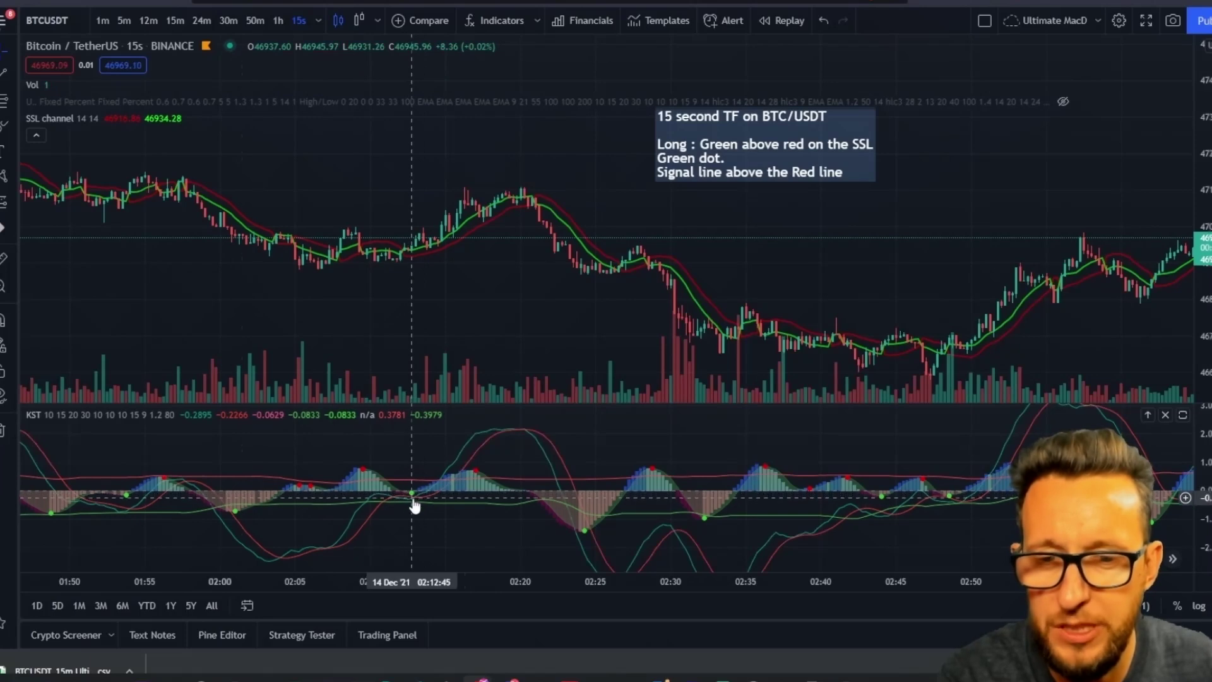
pyautogui.moveTo(415, 505); pyautogui.dragTo(360, 514)
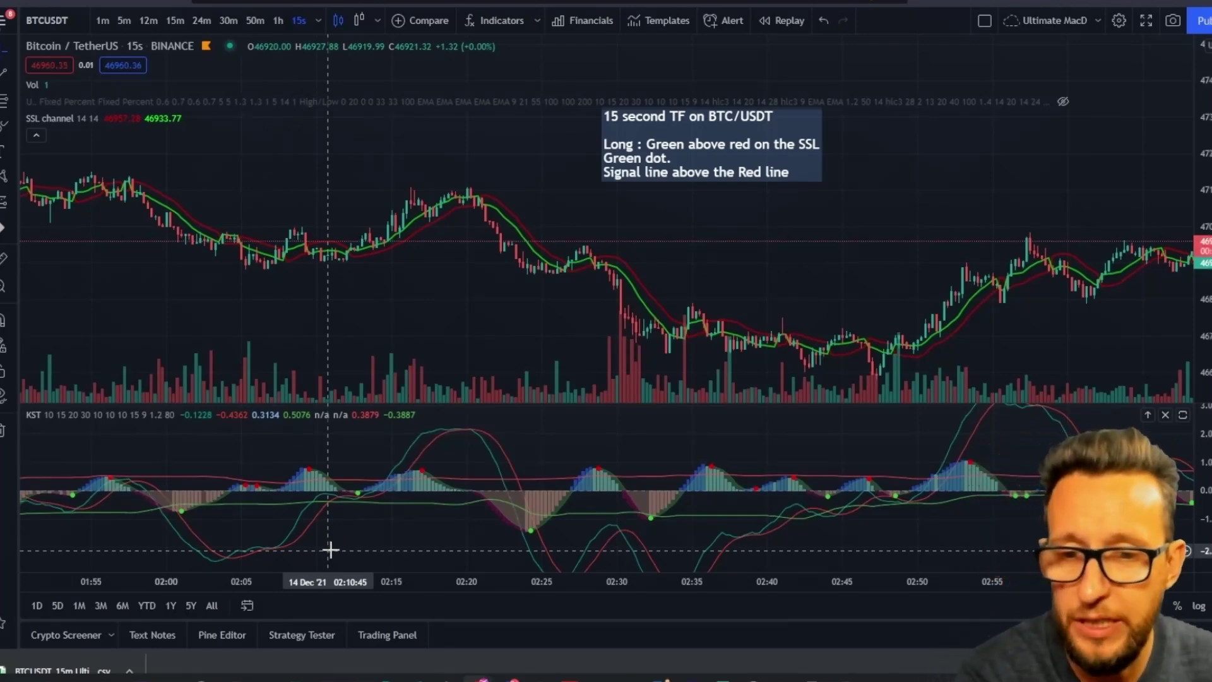
# Place a long position on the chart at about 02:49, where the green SSL line crosses above the red
pyautogui.moveTo(1085, 429); pyautogui.dragTo(693, 414)
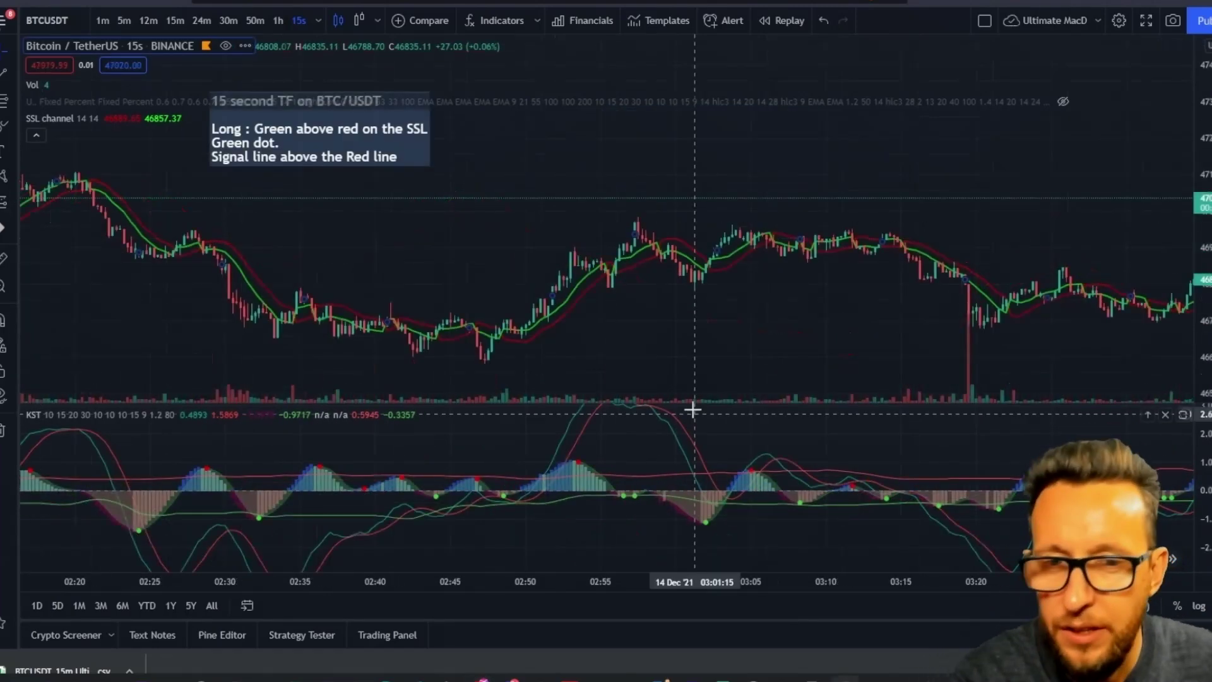
pyautogui.hscroll(2, 536, 368)
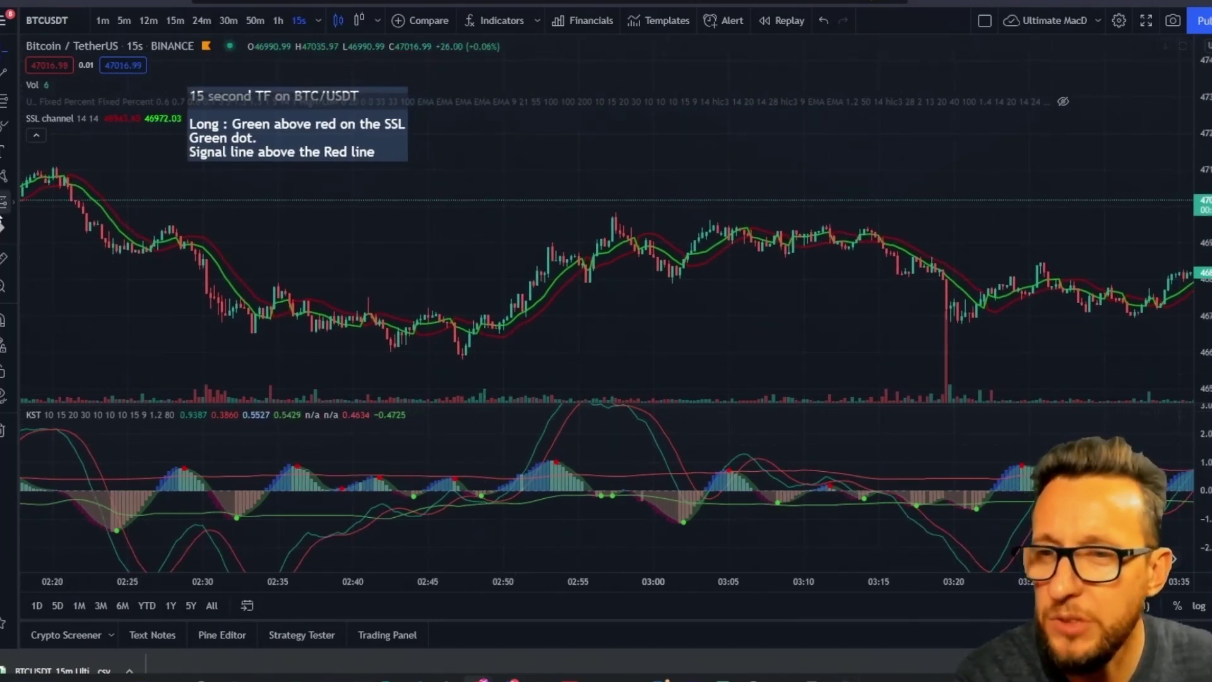
pyautogui.click(5, 202)
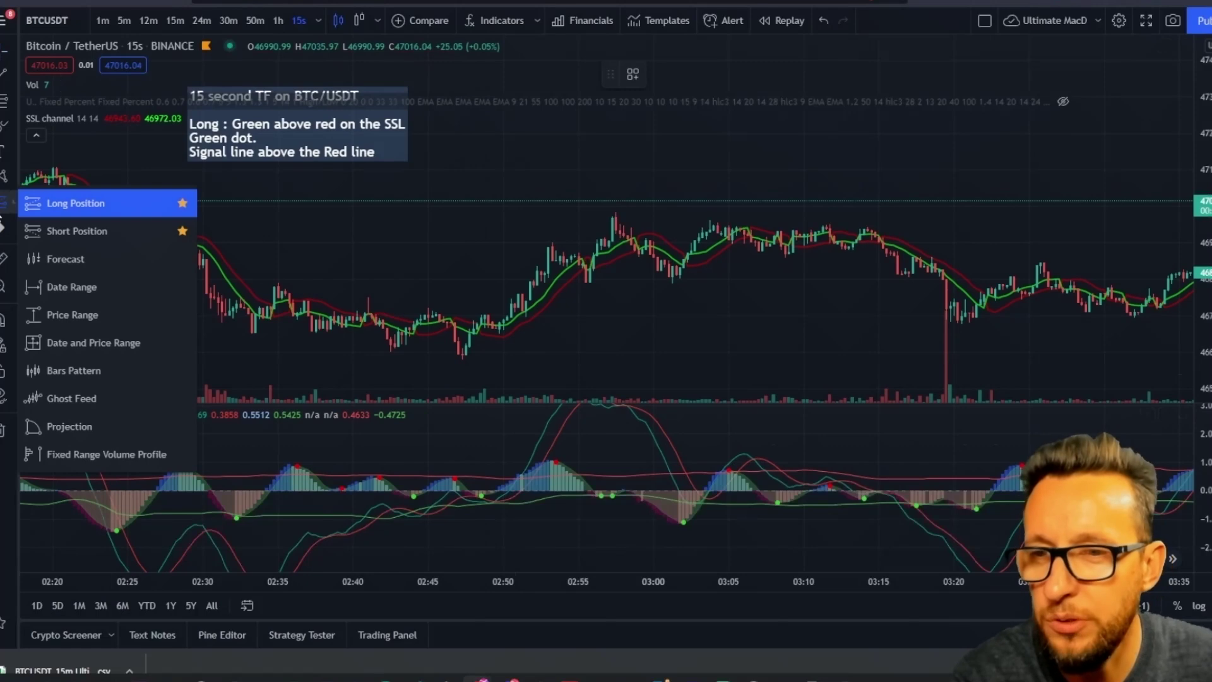
pyautogui.click(74, 204)
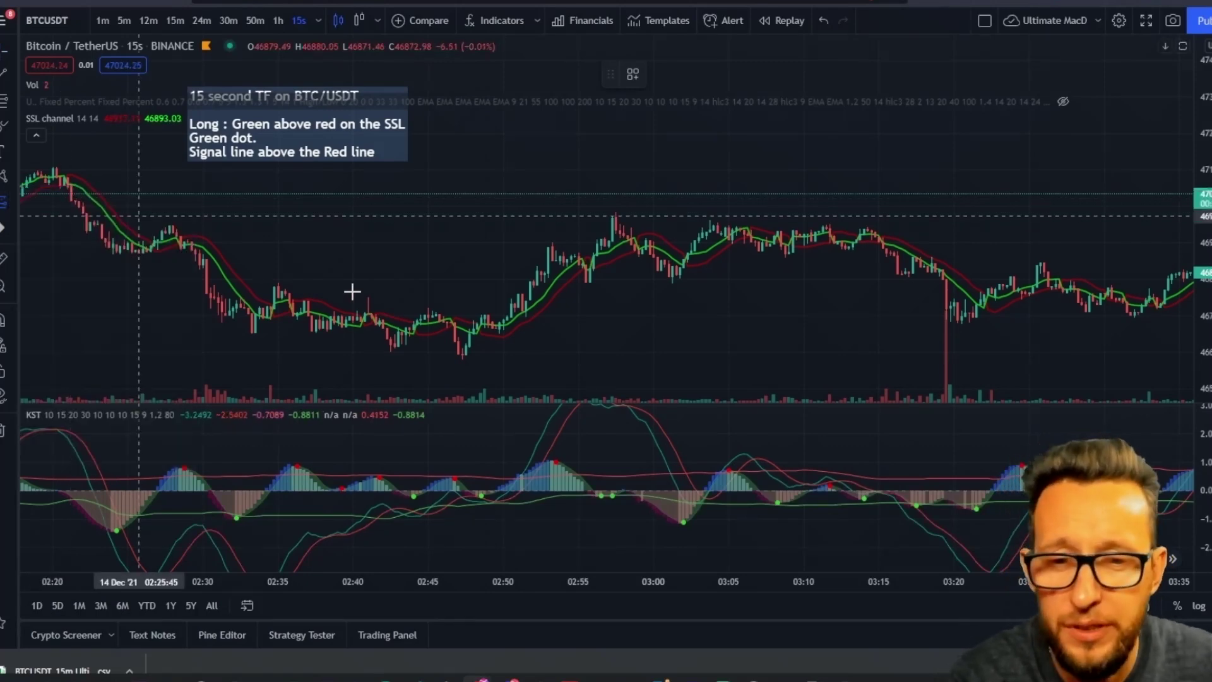
pyautogui.click(488, 326)
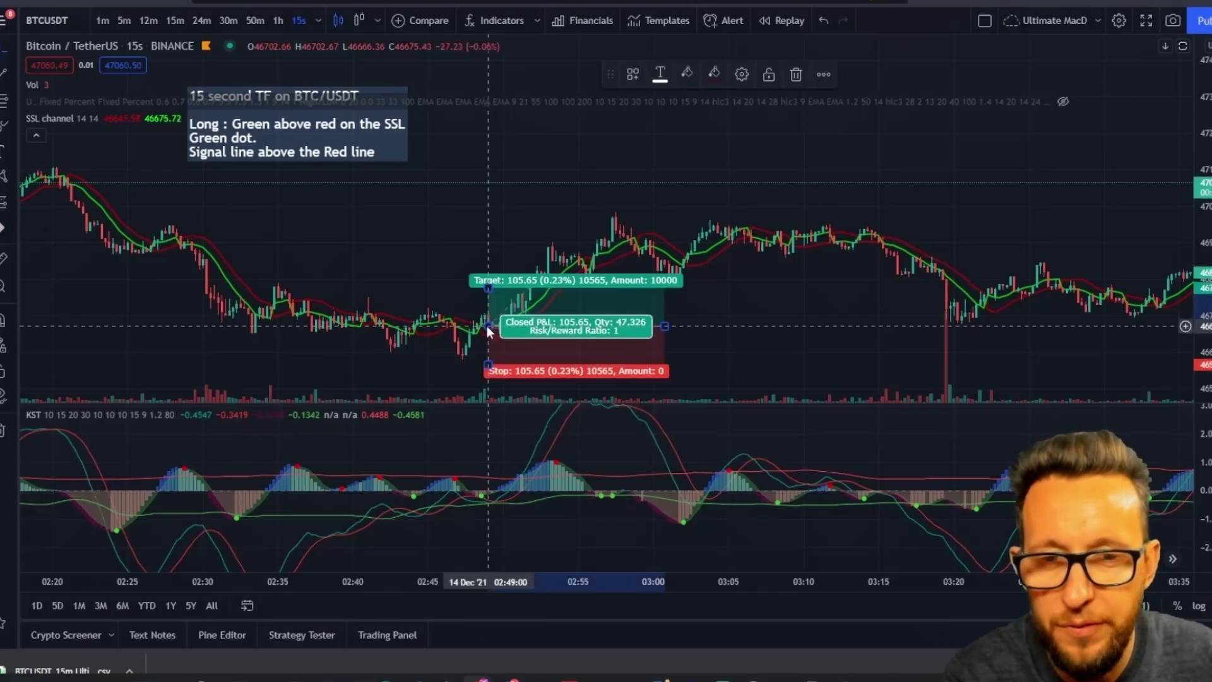
# Set the long position's stop to about 0.39% below entry and its target to about 0.65% above
pyautogui.moveTo(488, 365); pyautogui.dragTo(305, 346)
pyautogui.moveTo(318, 271); pyautogui.dragTo(323, 185)
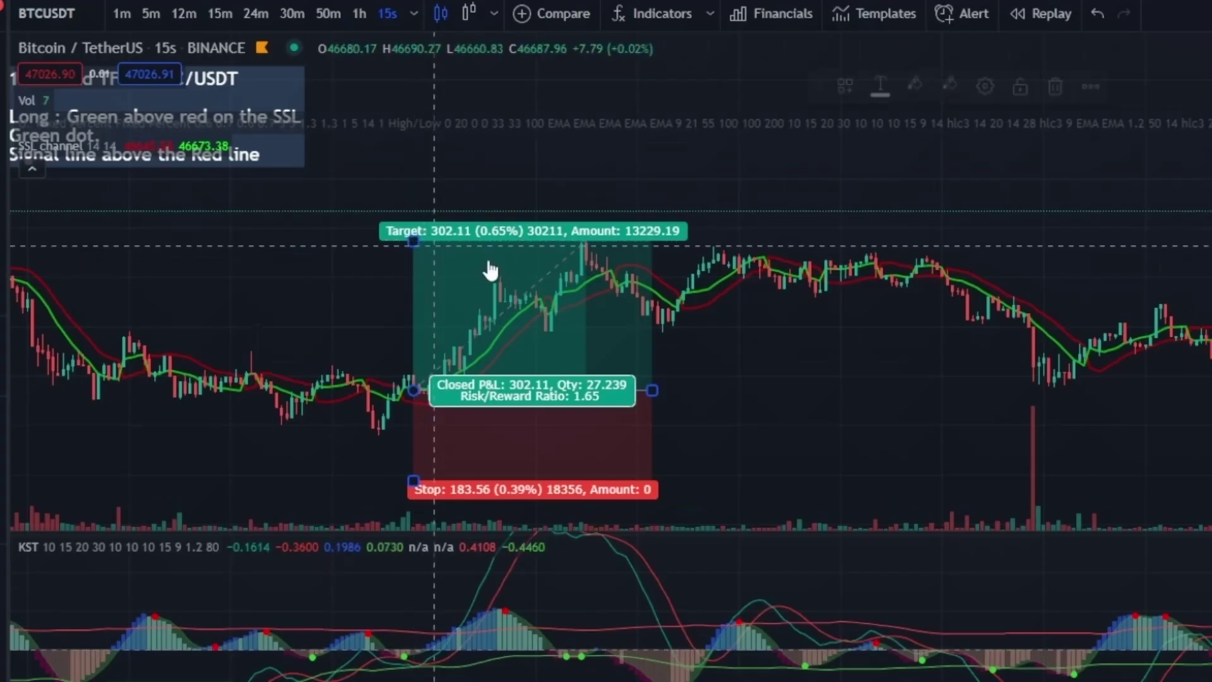
pyautogui.click(846, 335)
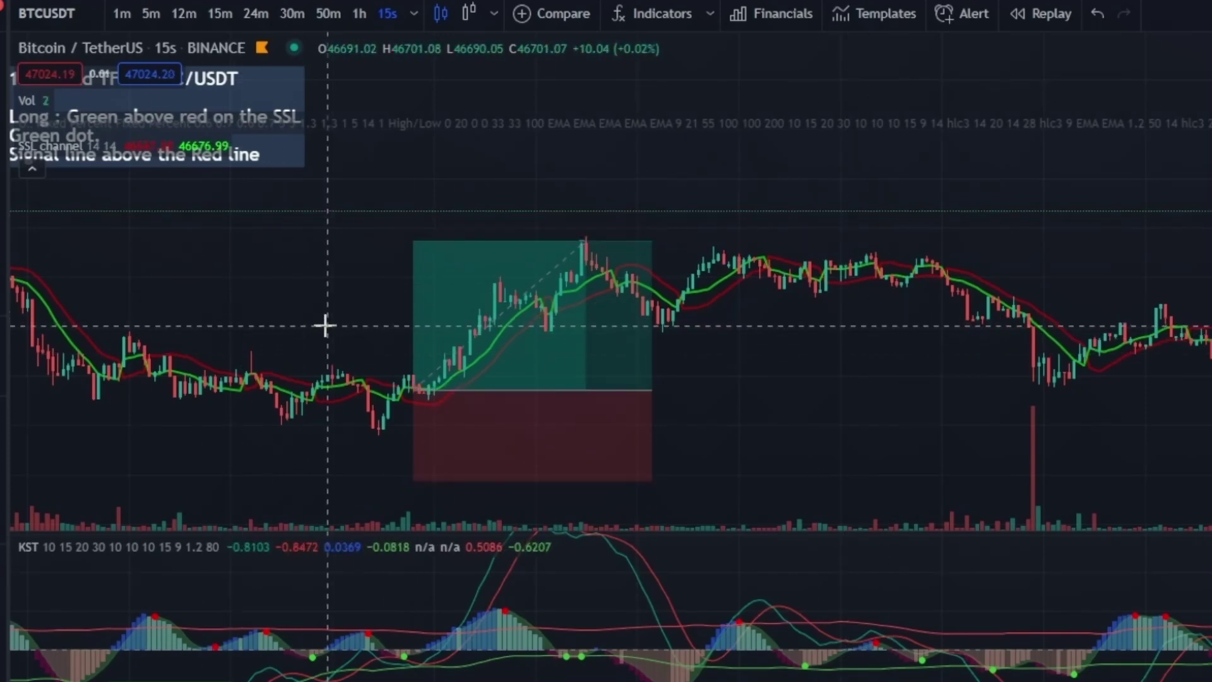
# Place a short position on the earlier part of the chart at 01:56:30, entering at 47101.59
pyautogui.moveTo(524, 332)
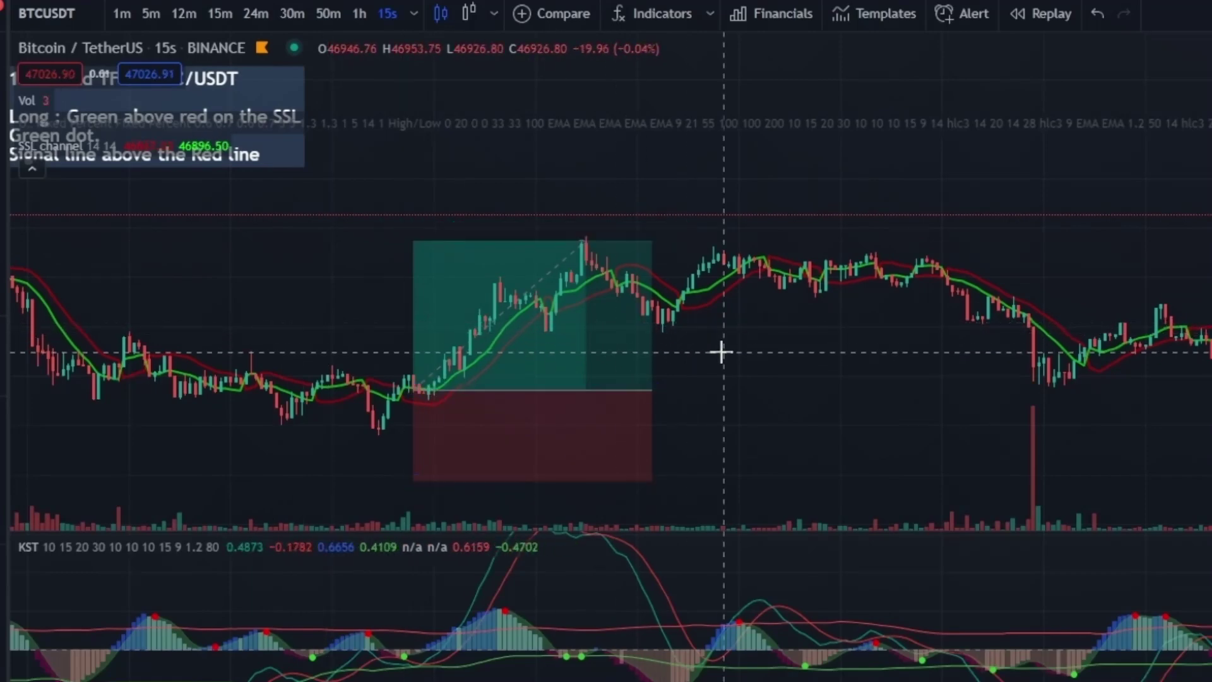
pyautogui.moveTo(490, 454)
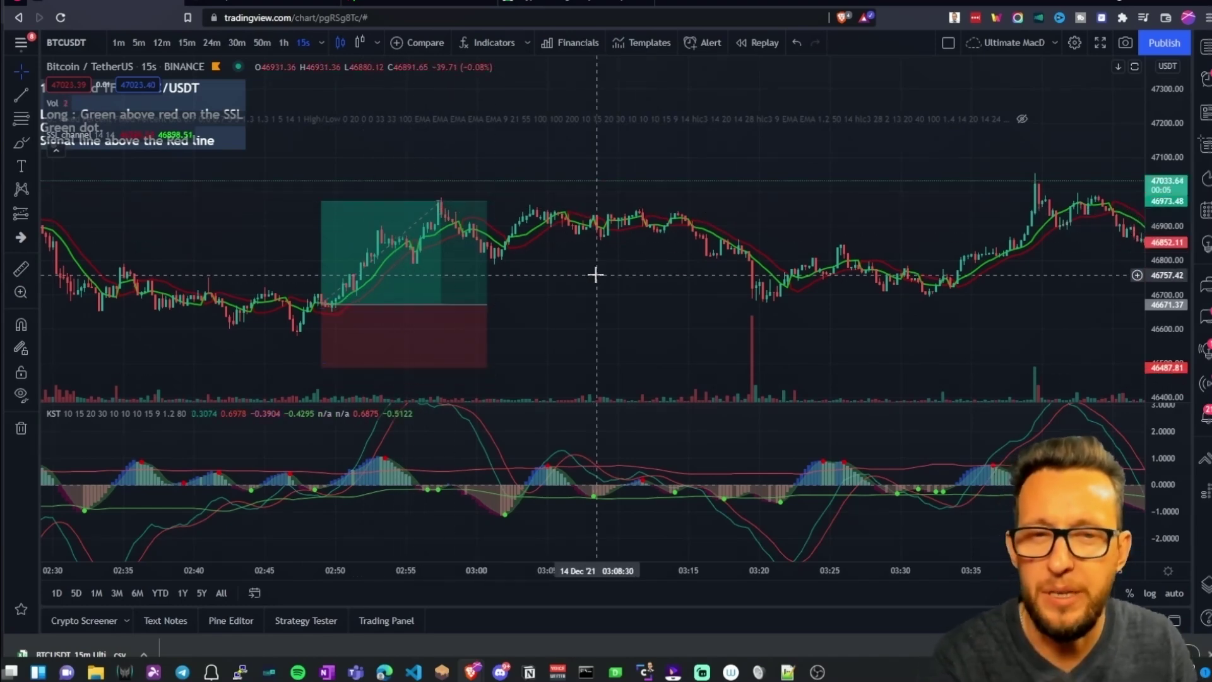
pyautogui.moveTo(630, 275); pyautogui.dragTo(319, 272)
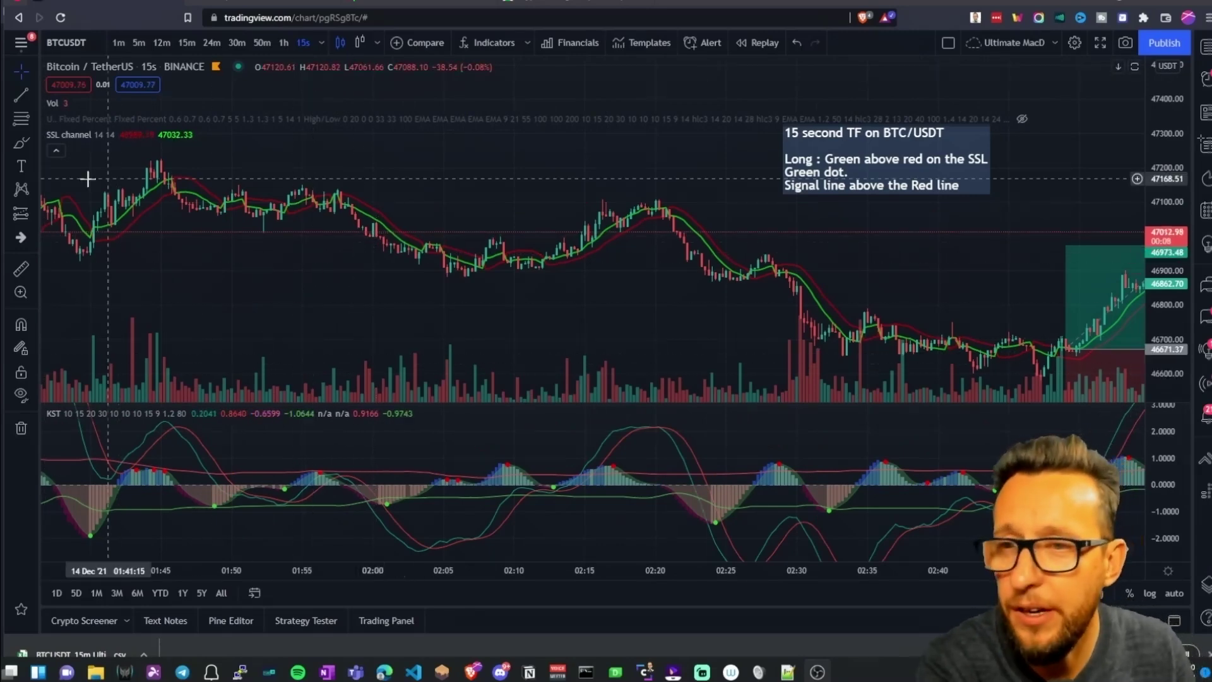
pyautogui.click(32, 215)
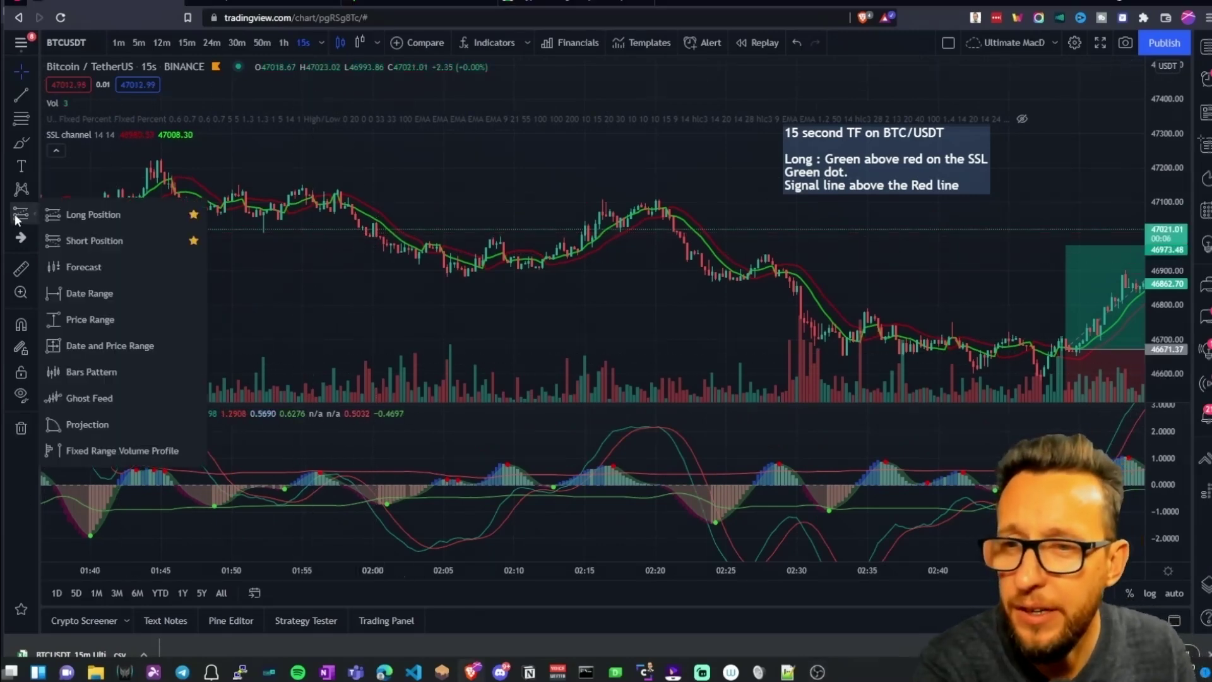
pyautogui.click(66, 237)
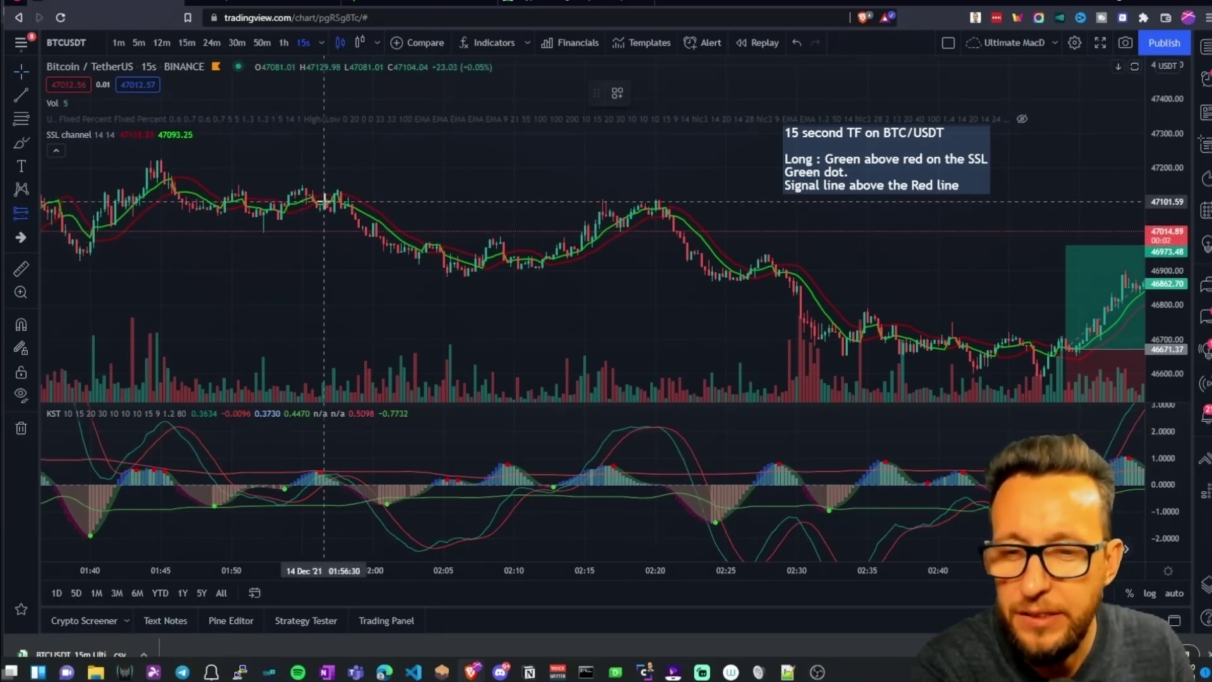
pyautogui.click(324, 200)
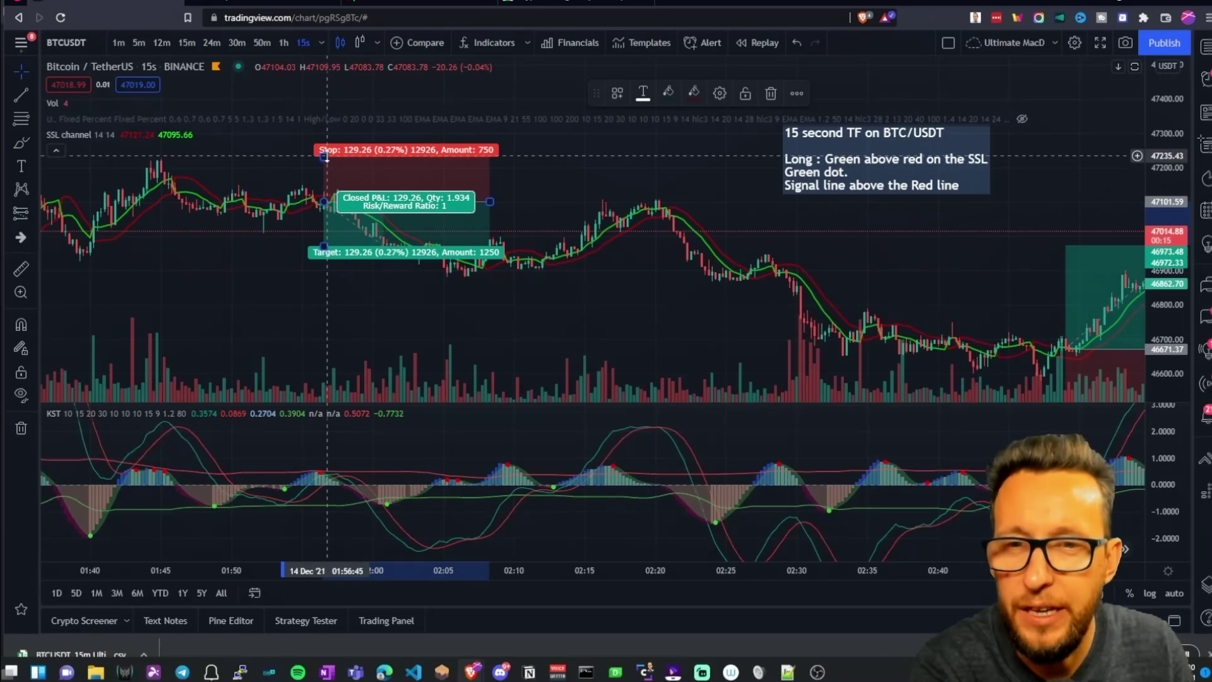
# Set the short position's stop to about 0.40% at 47288.97 and lower its target to 46902.73
pyautogui.moveTo(326, 147); pyautogui.dragTo(324, 136)
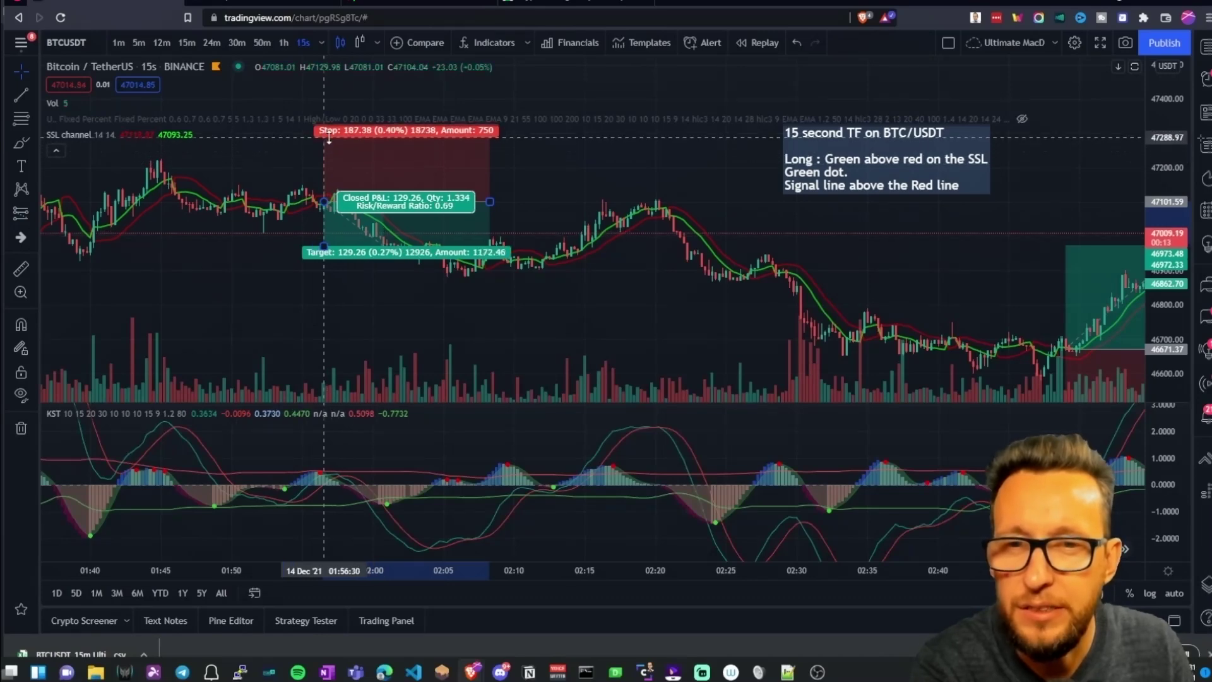
pyautogui.moveTo(323, 246); pyautogui.dragTo(325, 268)
pyautogui.click(430, 333)
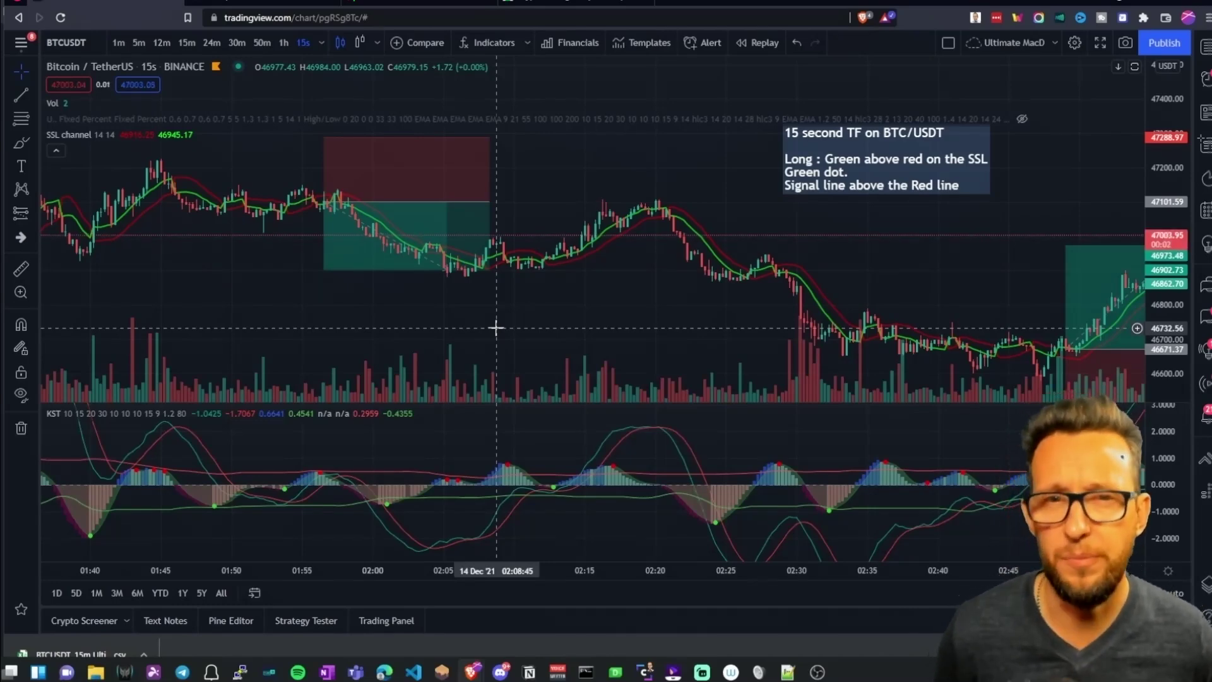
# View the BTC competition page on the Bot Wars site and return to the TradingView chart
pyautogui.click(581, 5)
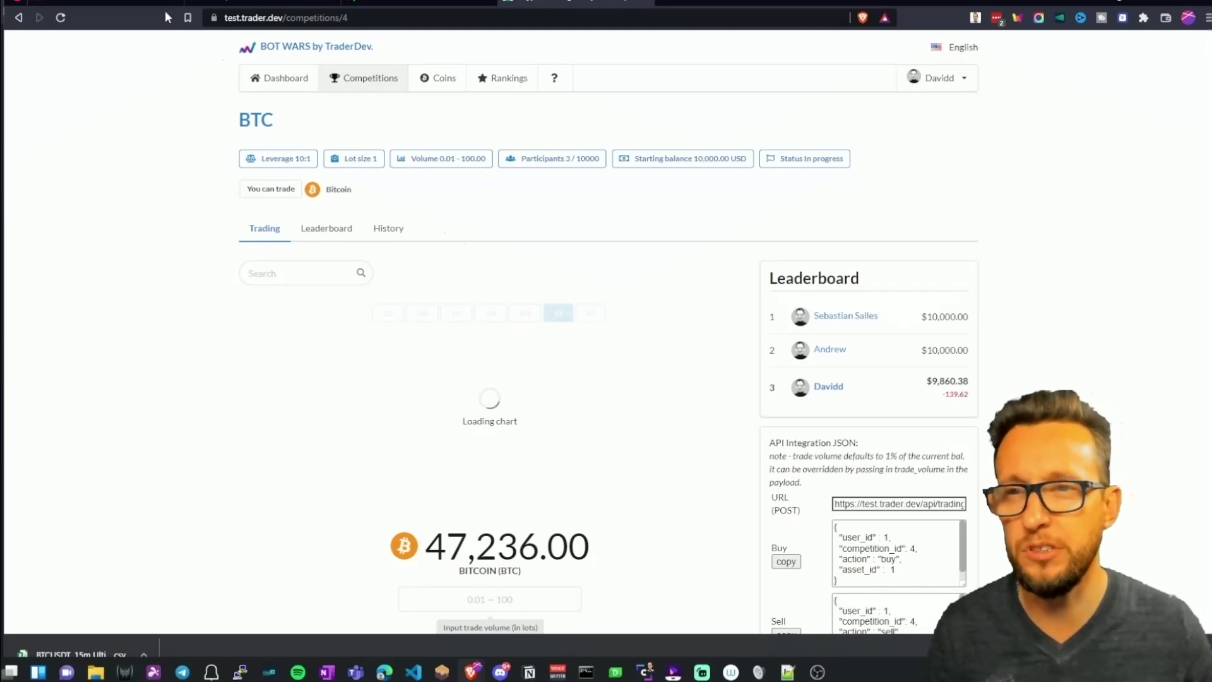
pyautogui.click(94, 3)
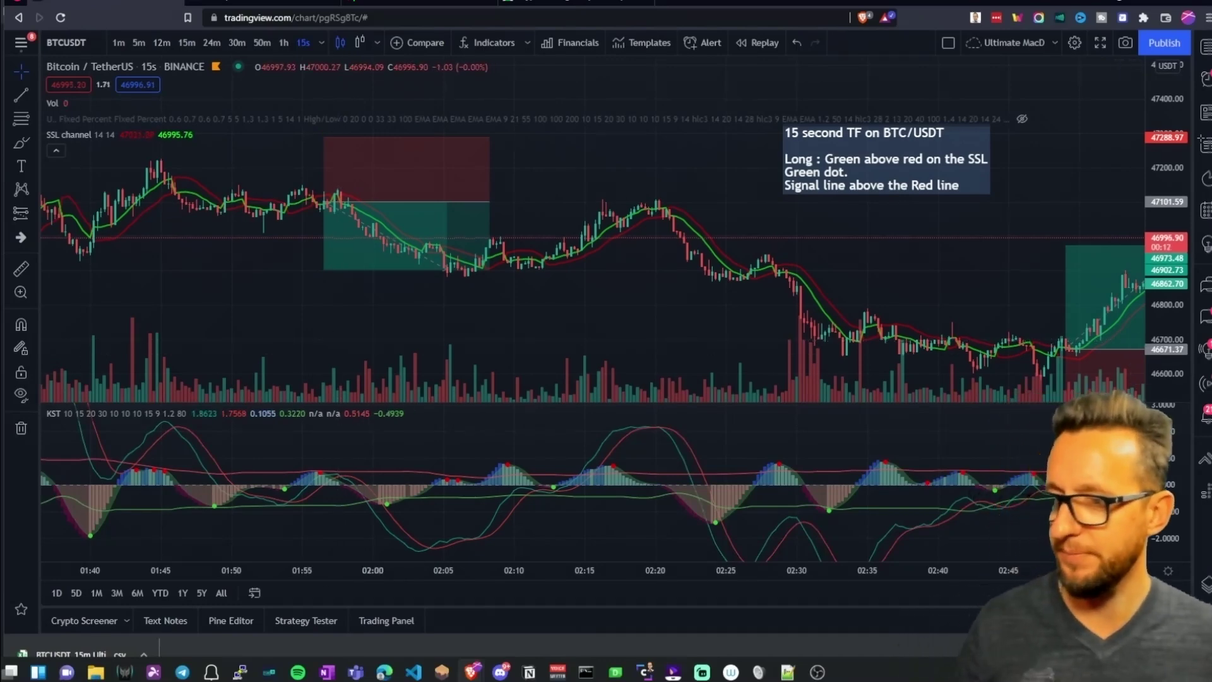
# Examine the Pine source code of the Know Sure Thing wave indicator from its beginning
pyautogui.click(231, 621)
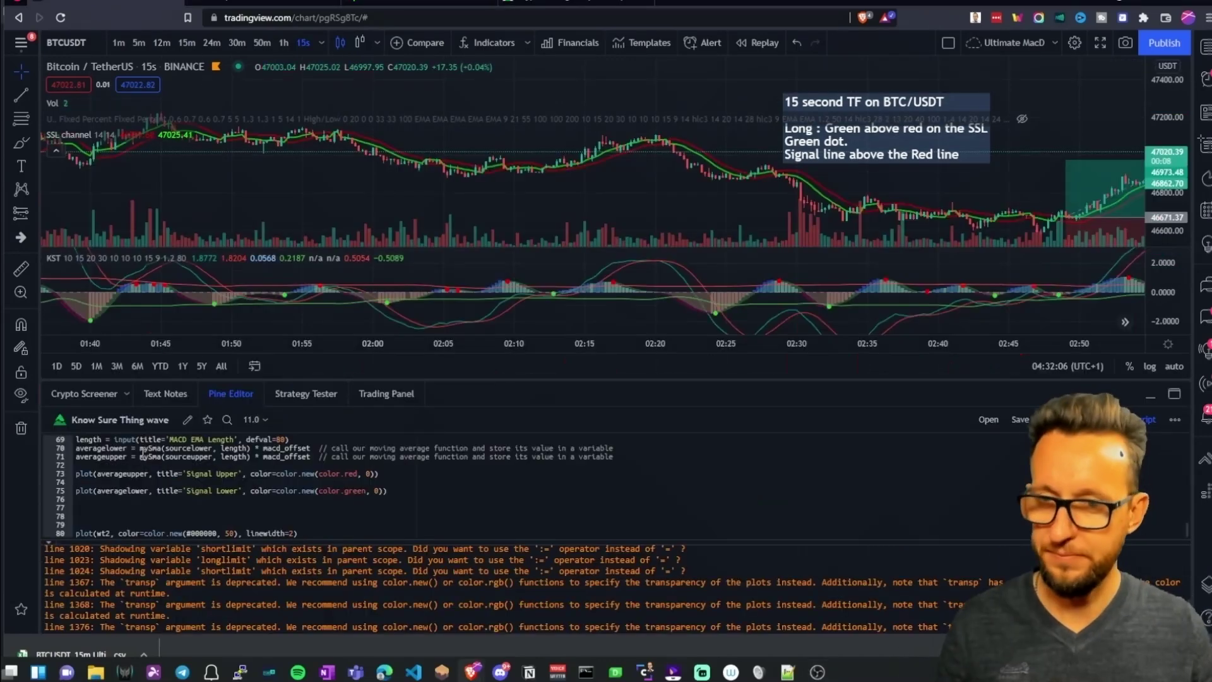
pyautogui.scroll(10, 399, 569)
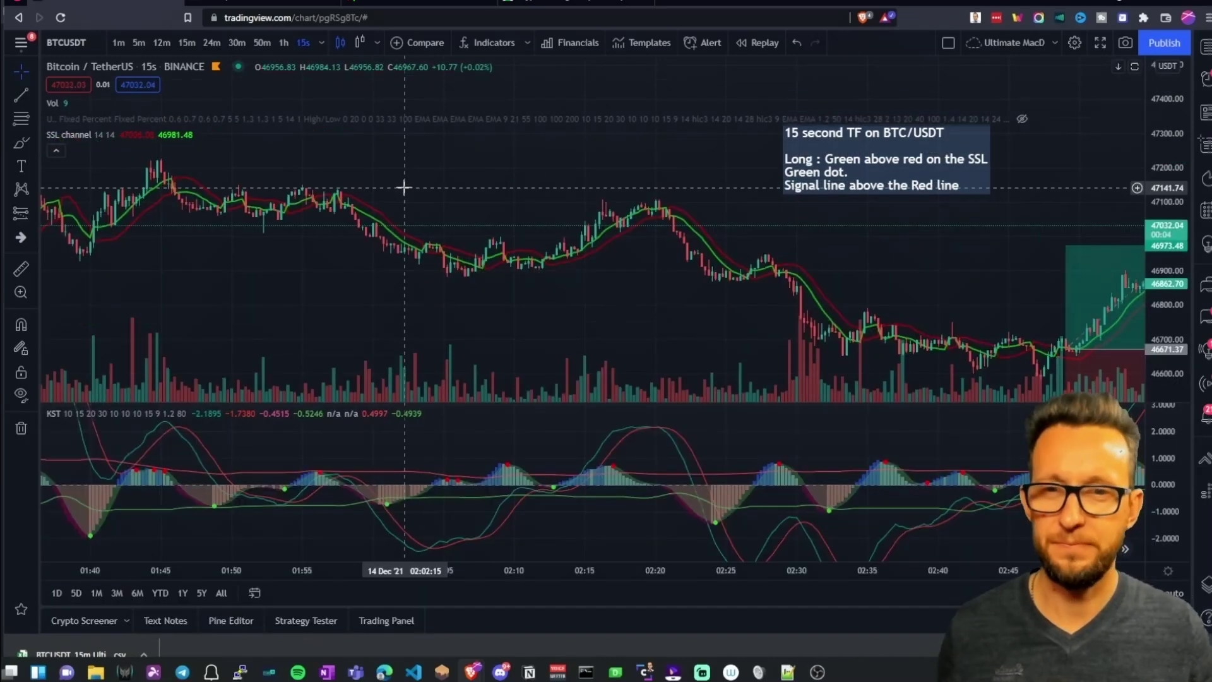
pyautogui.click(231, 620)
# Search the indicators for "boiler", add the Boilerplate 1.2.6 strategy to the chart and look through its source code
pyautogui.click(494, 42)
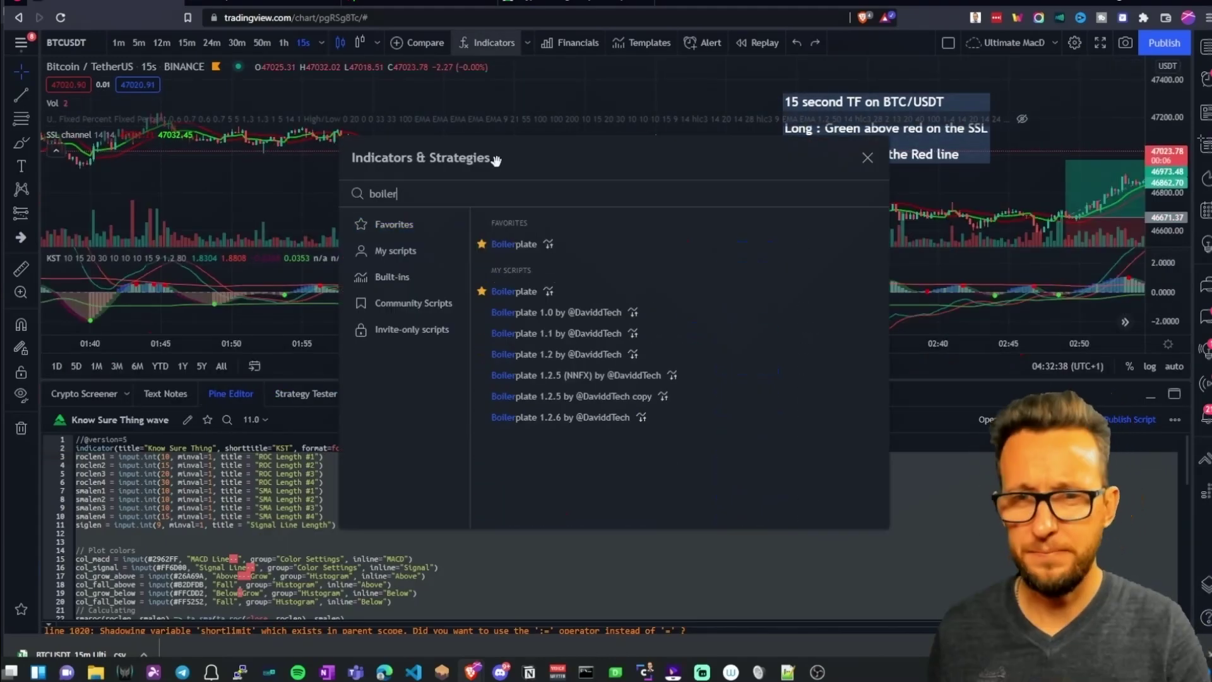
pyautogui.click(658, 418)
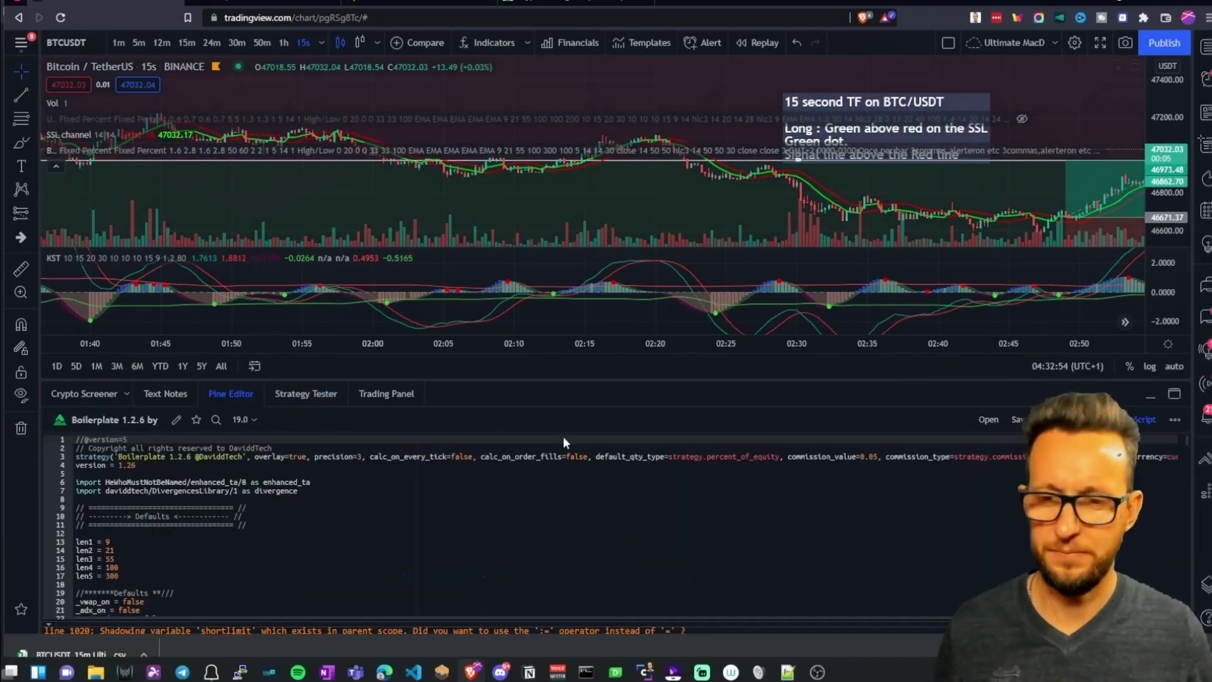
pyautogui.scroll(-10, 430, 511)
pyautogui.click(231, 393)
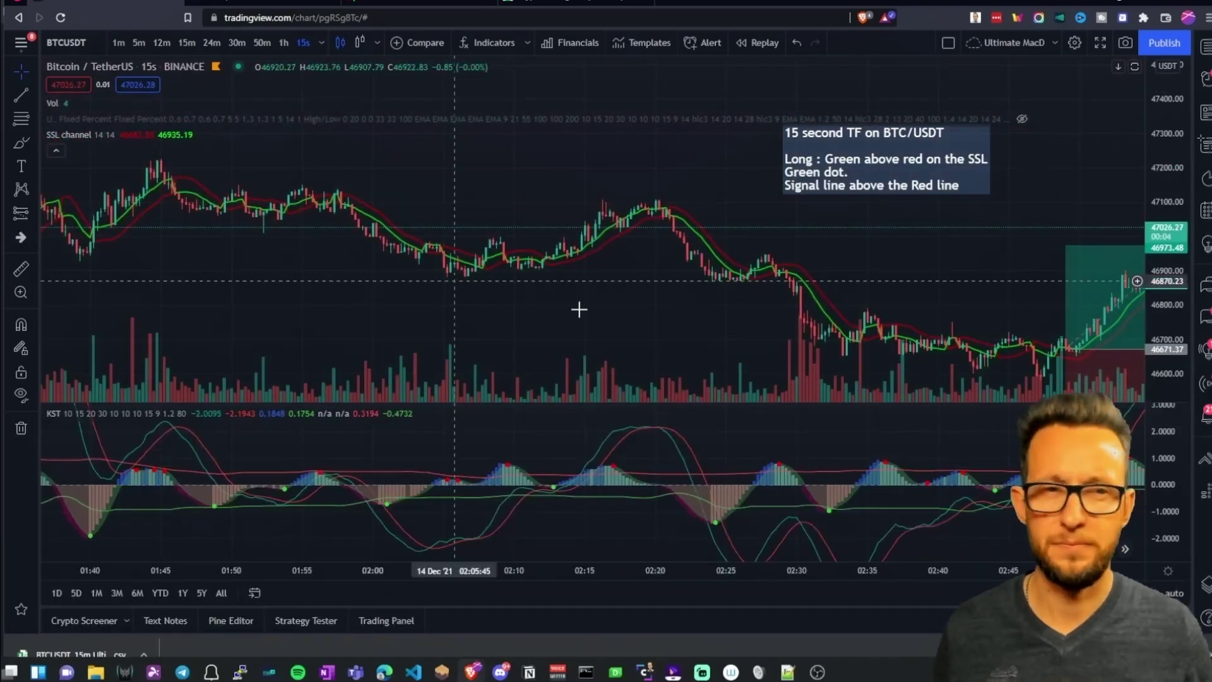
# Start a strategy test with the Strategy Optimiser extension on the Ultimate Scalper MACD strategy
pyautogui.click(976, 17)
pyautogui.click(900, 267)
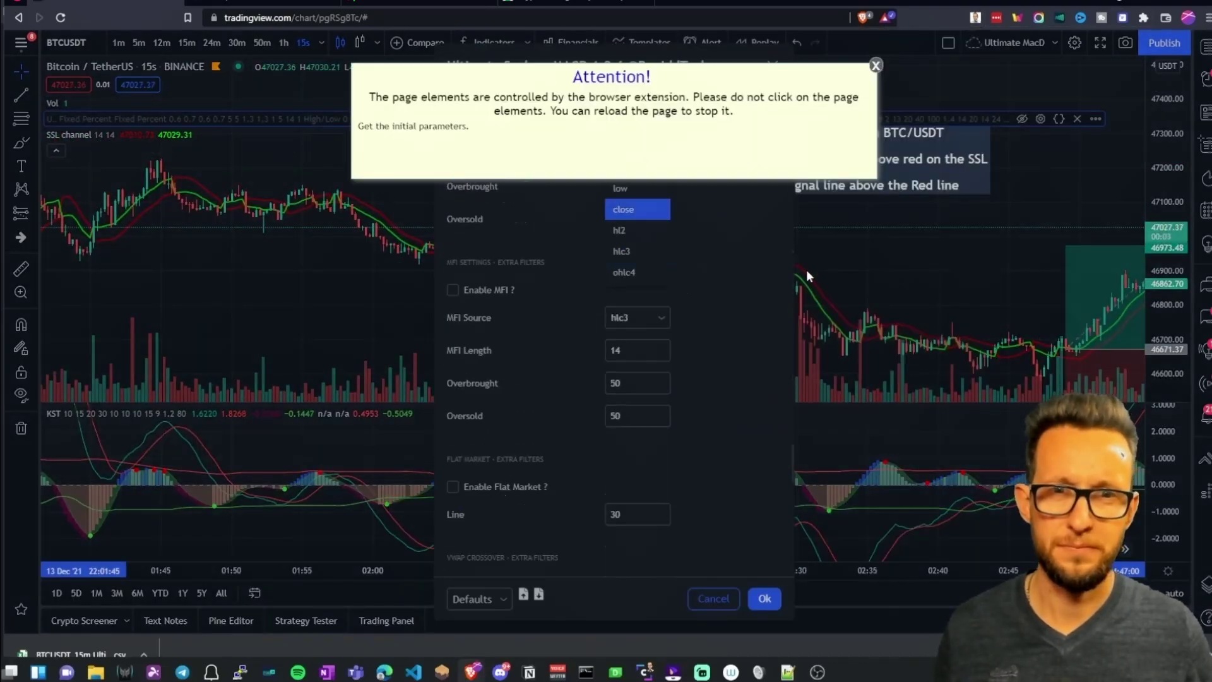
pyautogui.click(727, 105)
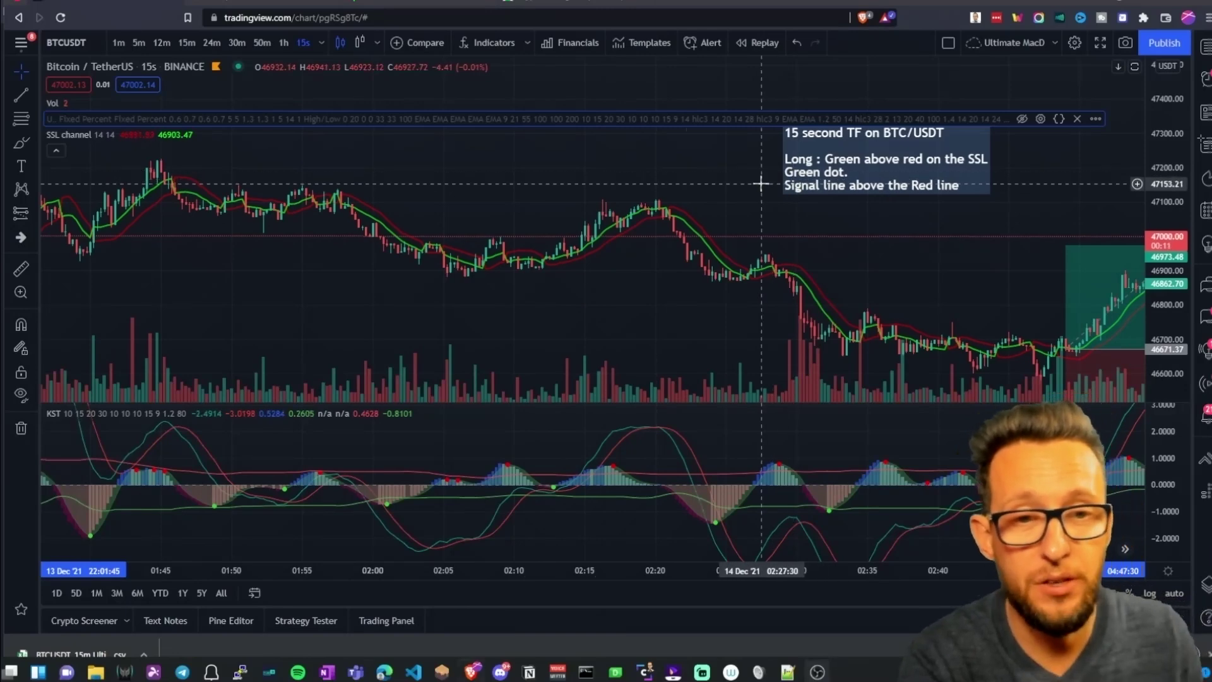
# Unhide the Ultimate Scalper MACD strategy on the chart and delete the example long position
pyautogui.moveTo(761, 180); pyautogui.dragTo(645, 180)
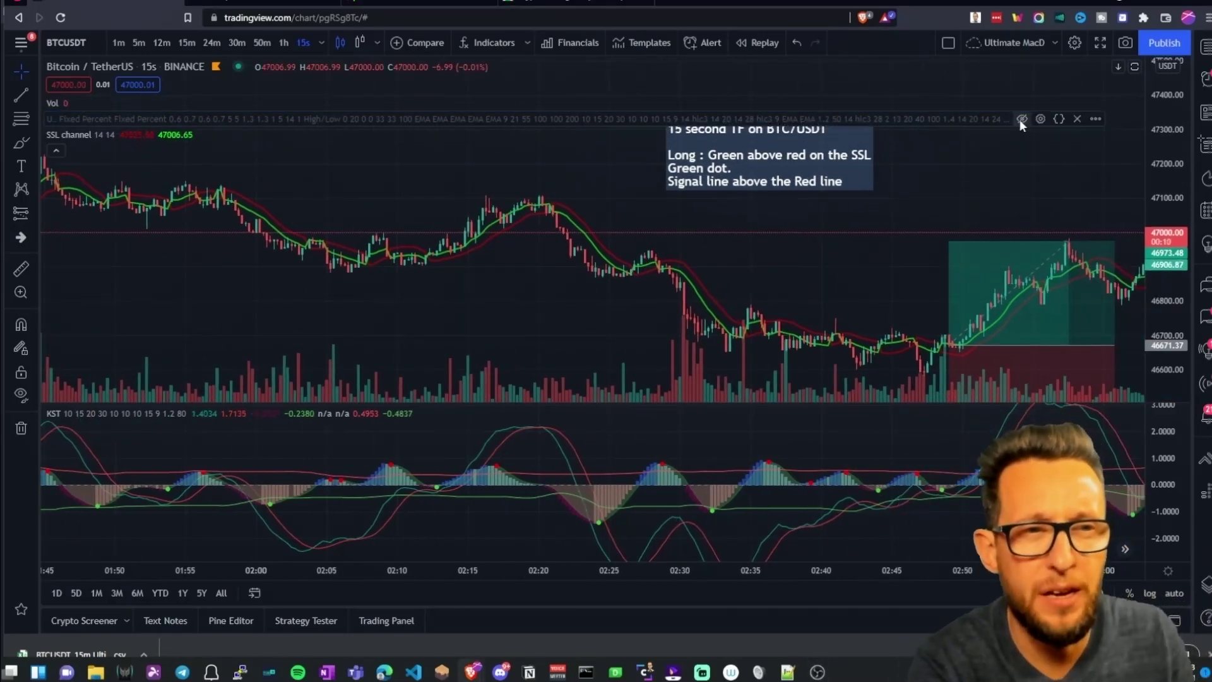
pyautogui.click(1018, 120)
pyautogui.click(997, 190)
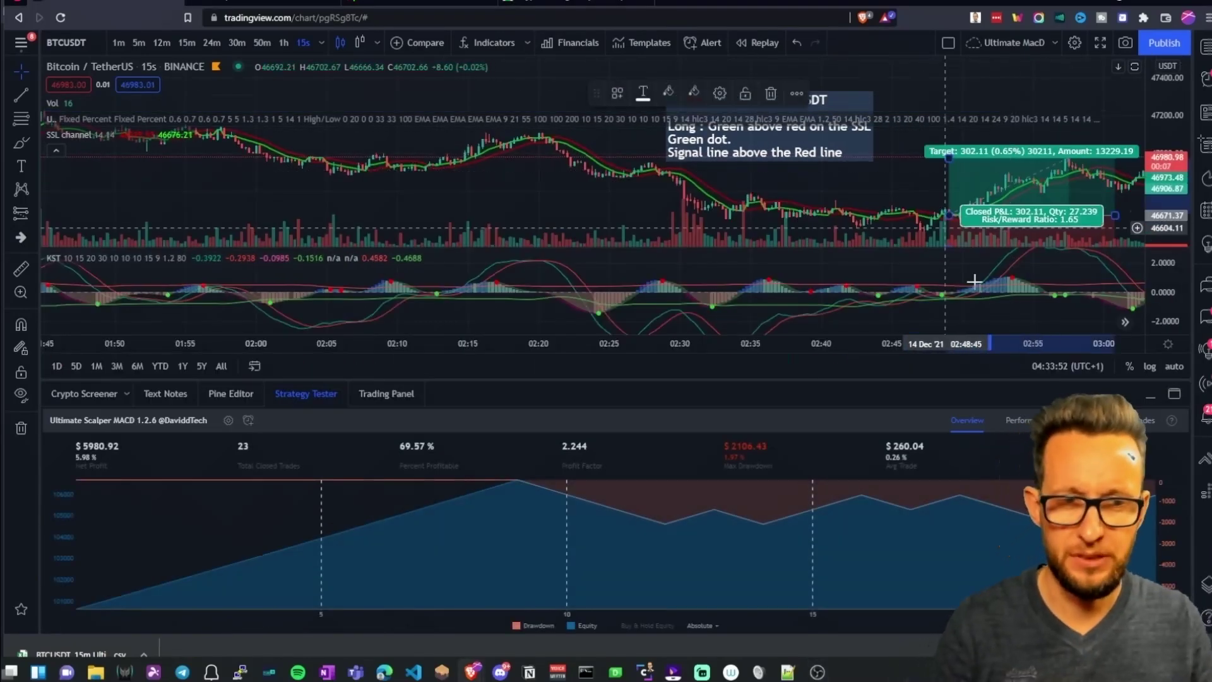
pyautogui.click(1149, 393)
pyautogui.press('Delete')
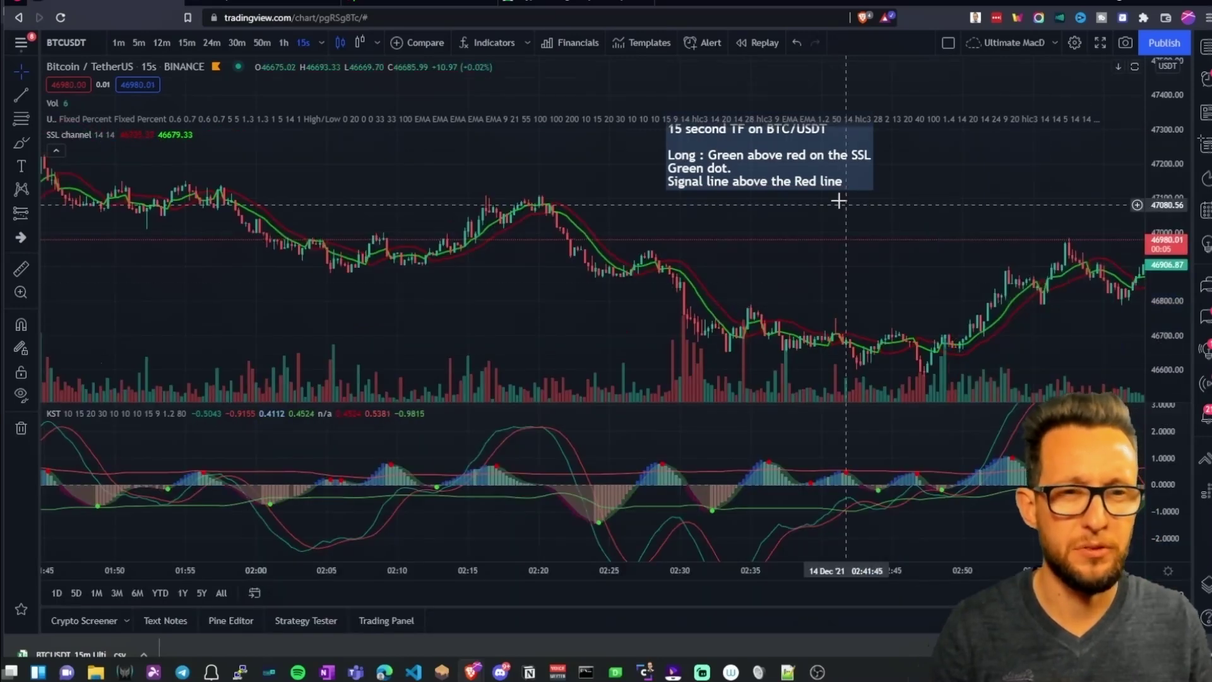
# Examine the BTCUSDT price action with its SSL and KST signals from about 01:30 to 04:30
pyautogui.scroll(-2, 779, 225)
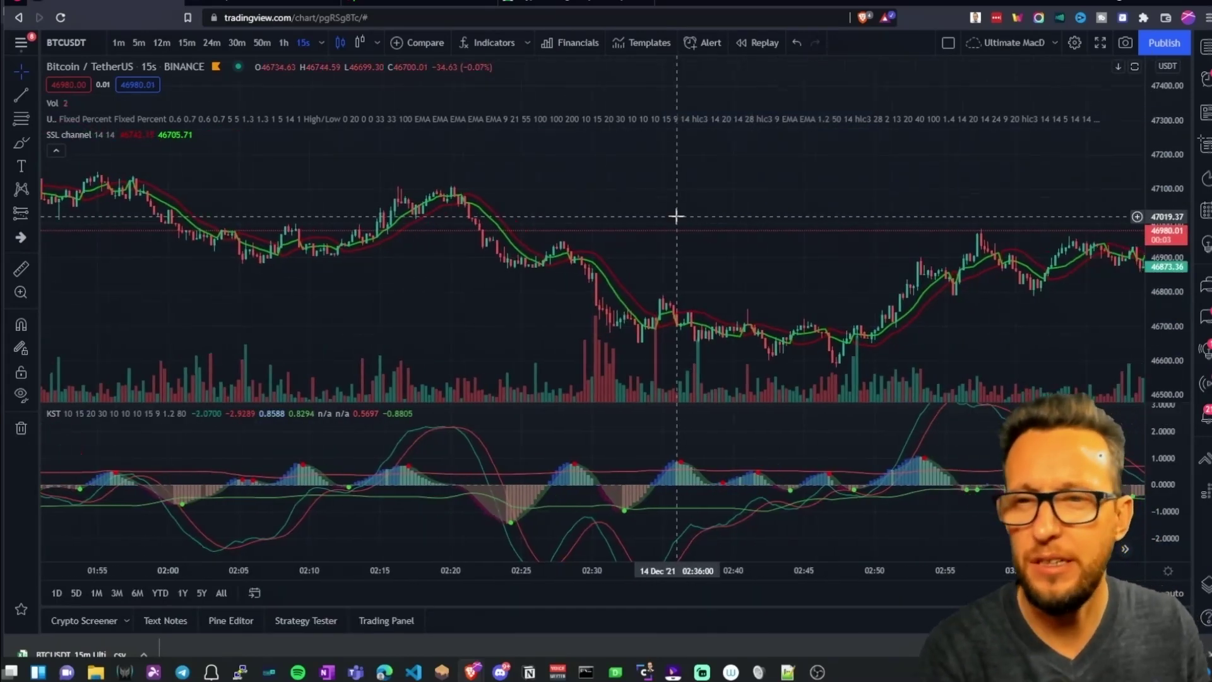
pyautogui.scroll(-2, 577, 239)
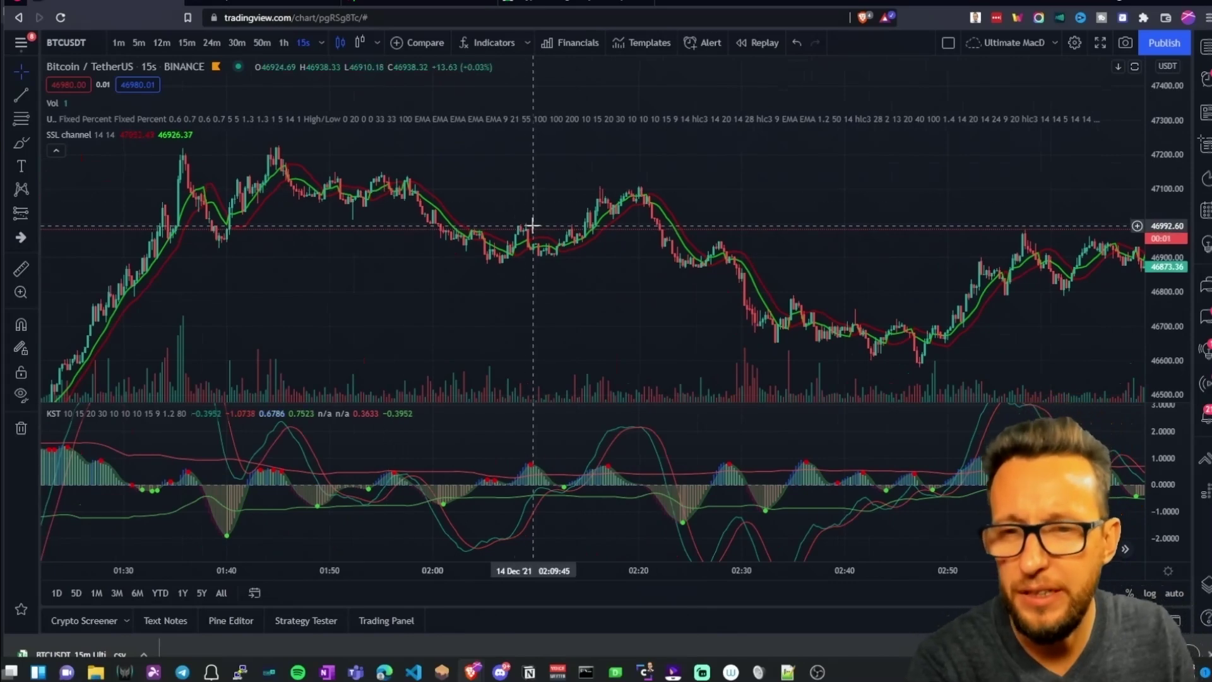
pyautogui.moveTo(315, 270); pyautogui.dragTo(281, 244)
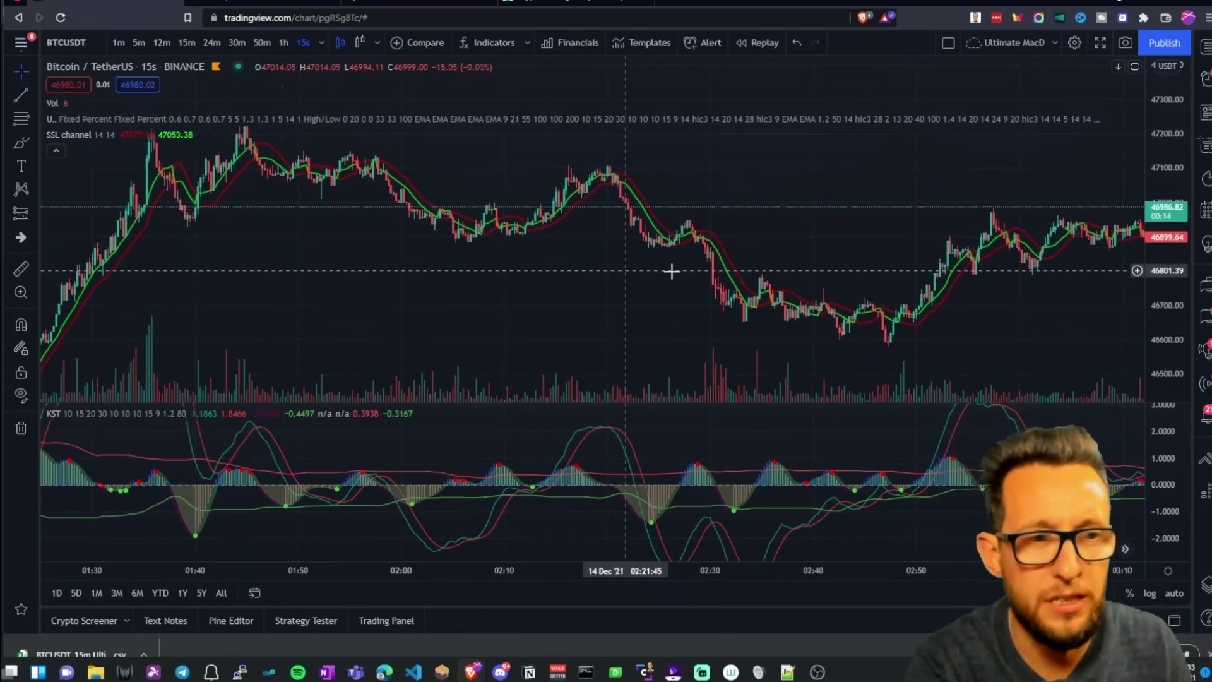
pyautogui.moveTo(752, 263); pyautogui.dragTo(498, 263)
pyautogui.moveTo(784, 263); pyautogui.dragTo(570, 252)
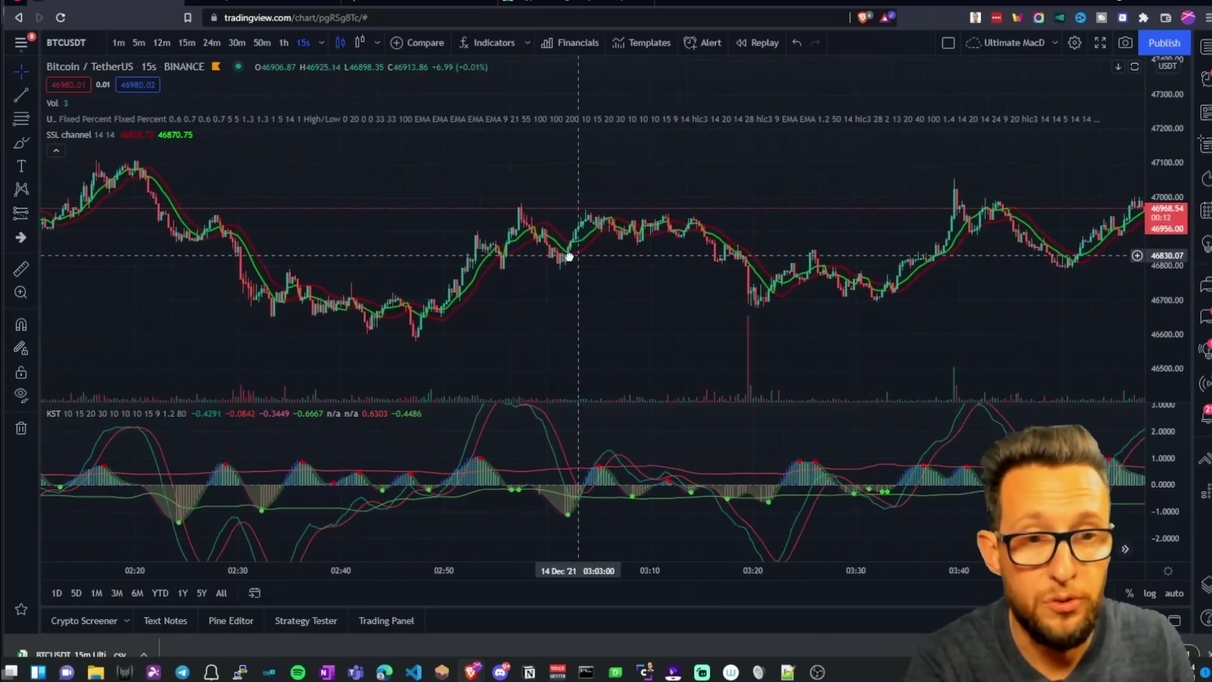
pyautogui.scroll(-2, 402, 217)
pyautogui.moveTo(403, 217); pyautogui.dragTo(490, 229)
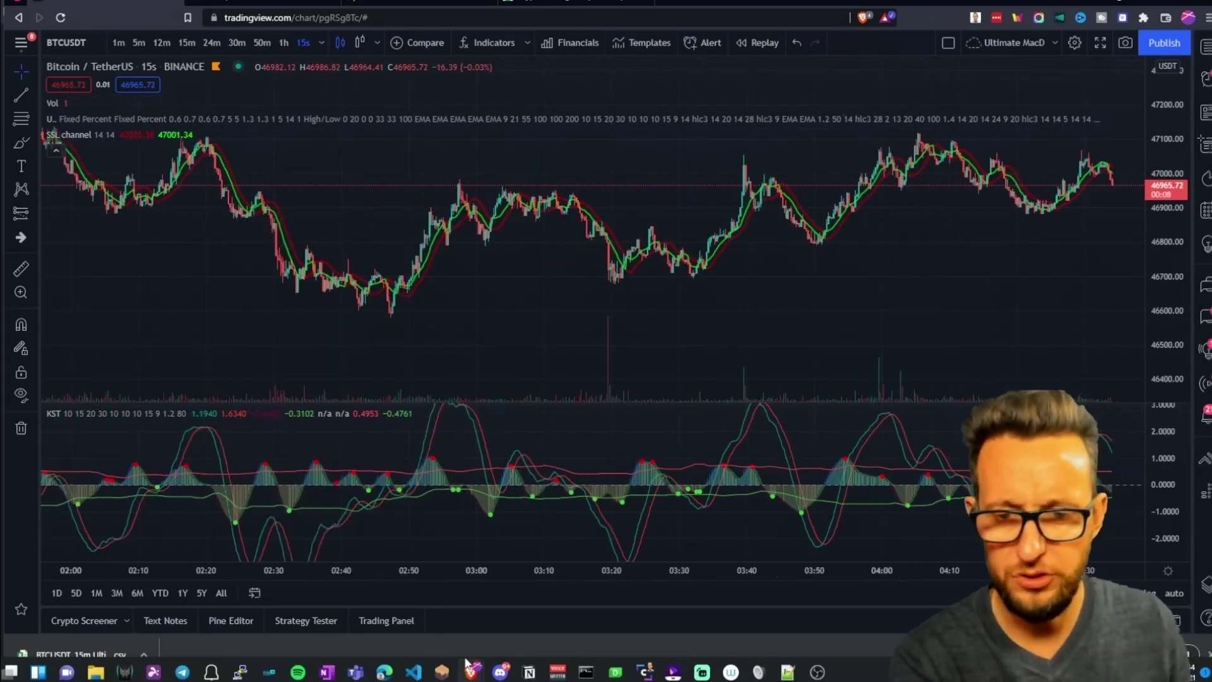
# View The Optimiser's Chrome Web Store page and the extension's strategy backtest options, and return to the chart
pyautogui.click(243, 4)
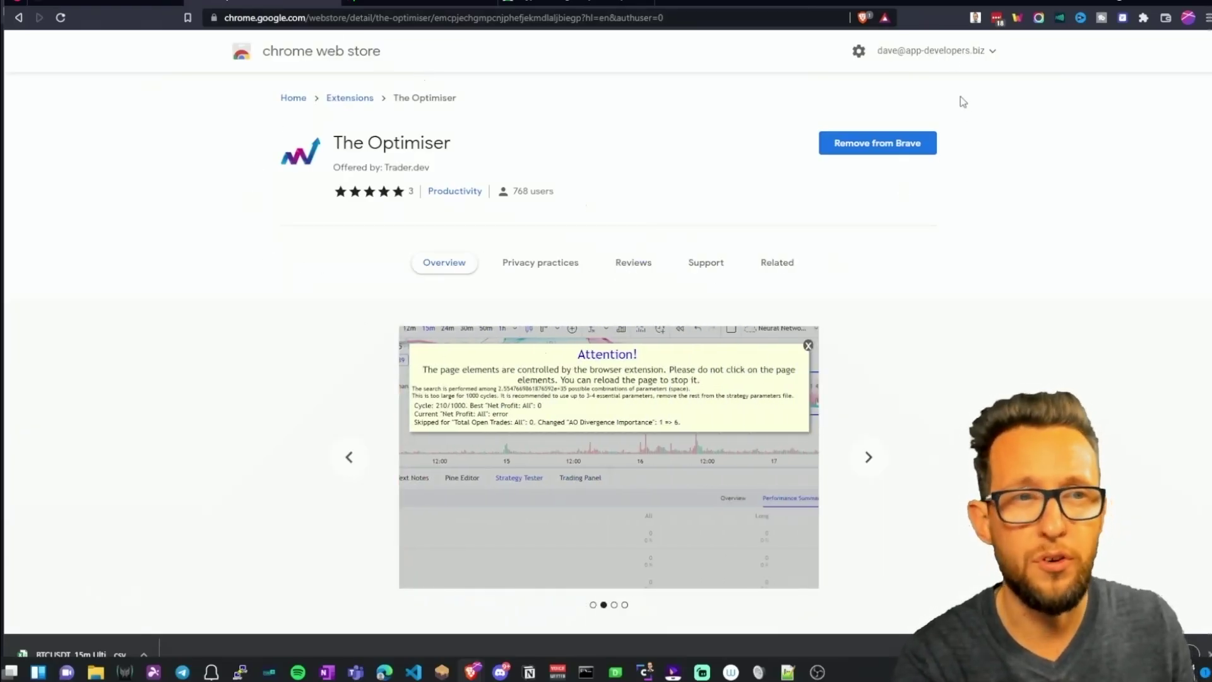
pyautogui.click(975, 17)
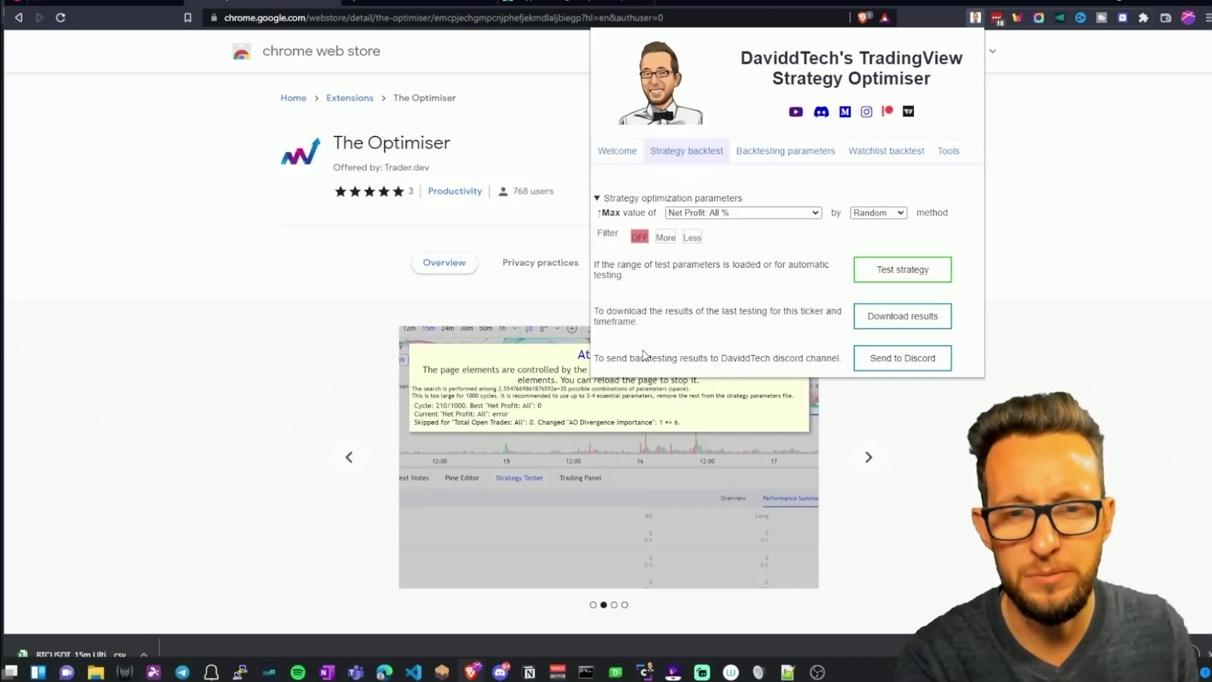
pyautogui.click(339, 308)
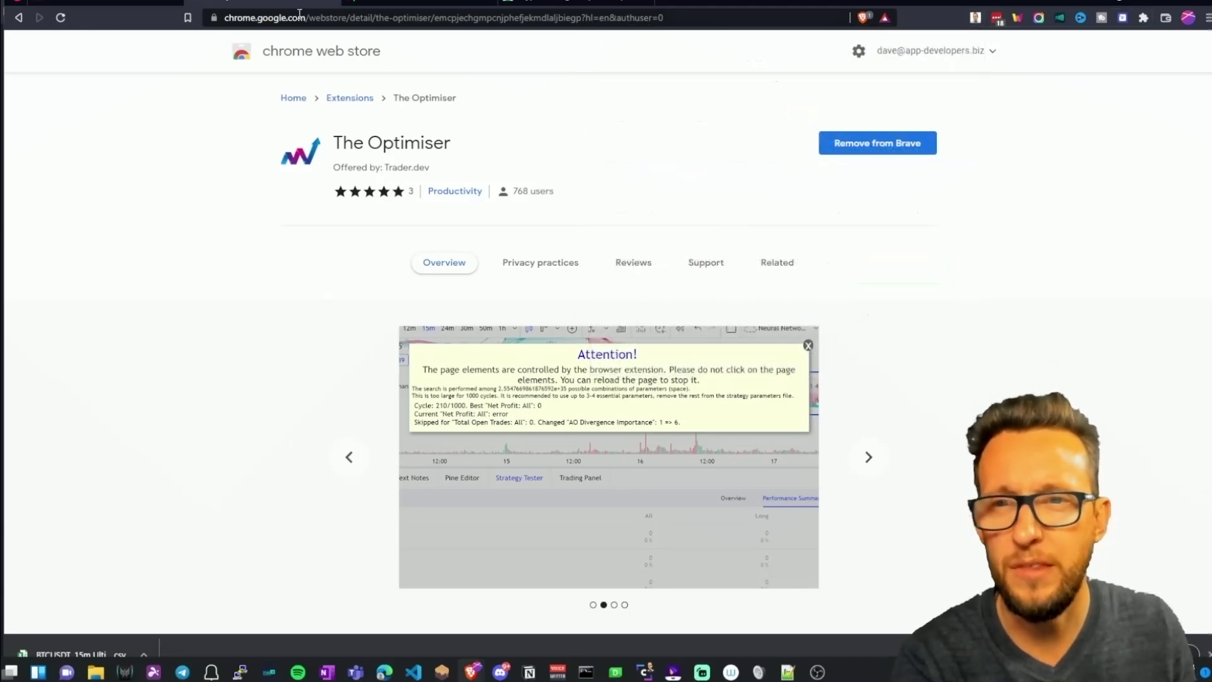
pyautogui.click(117, 5)
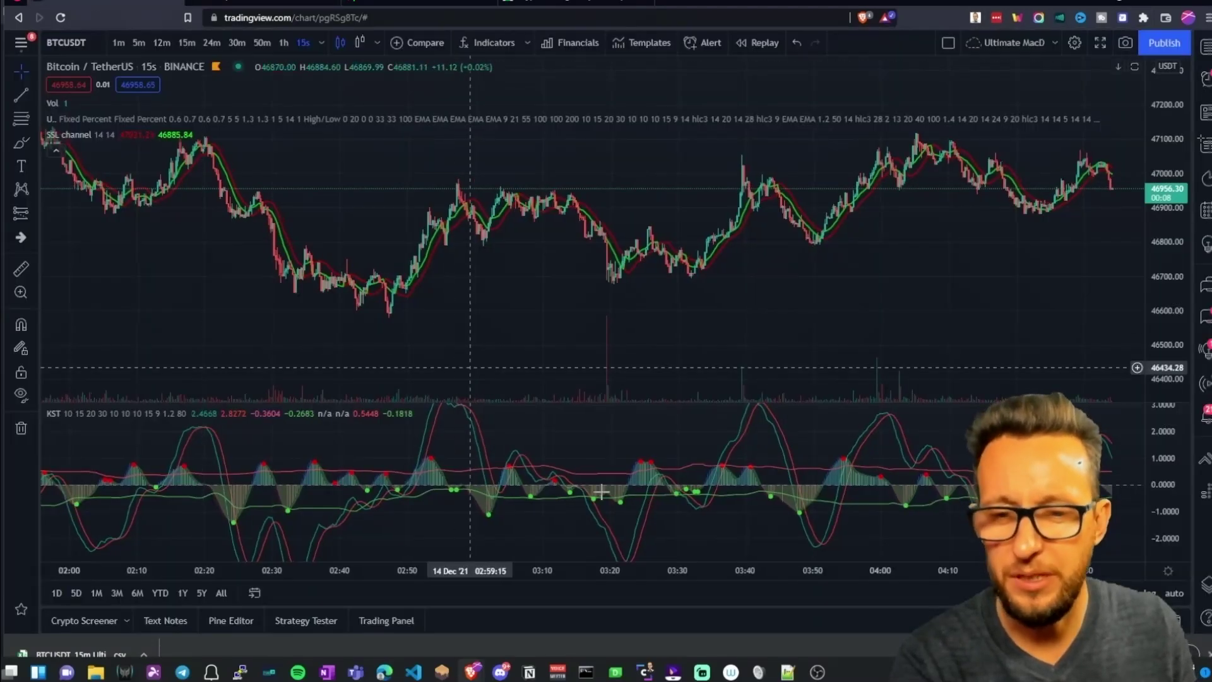
# Review the Ultimate Scalper MACD 1.2.6 backtest overview and the strategy's fixed-percent stop loss and take profit inputs
pyautogui.click(326, 620)
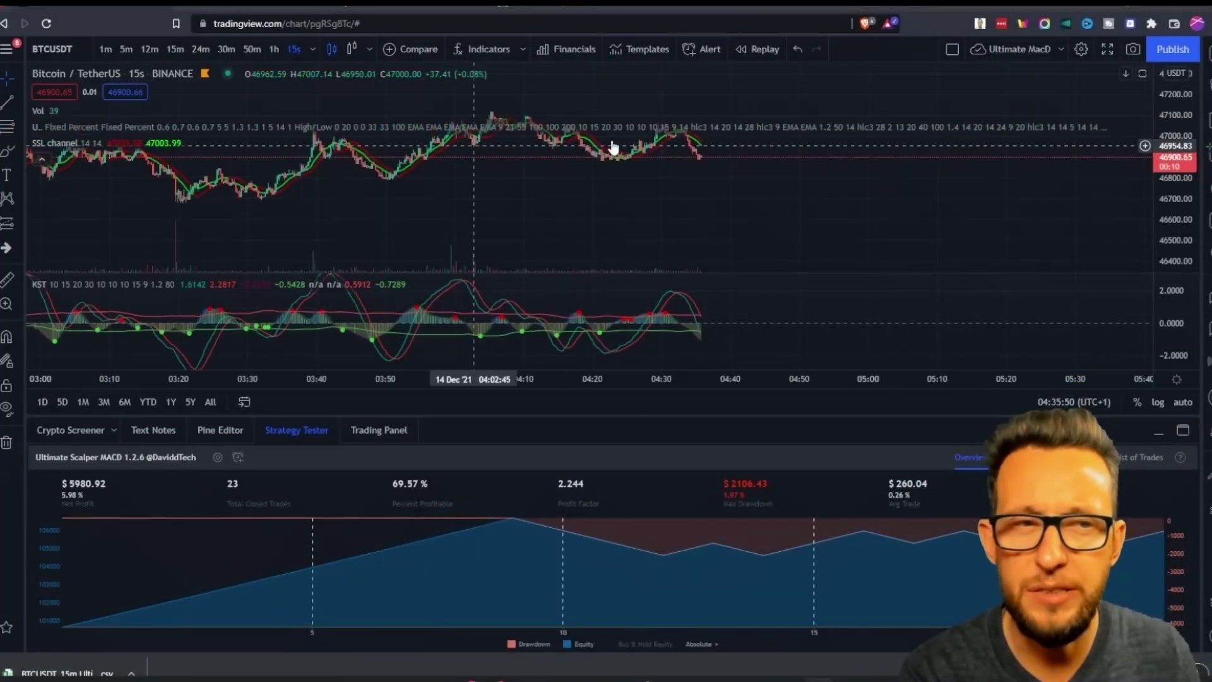
pyautogui.click(221, 8)
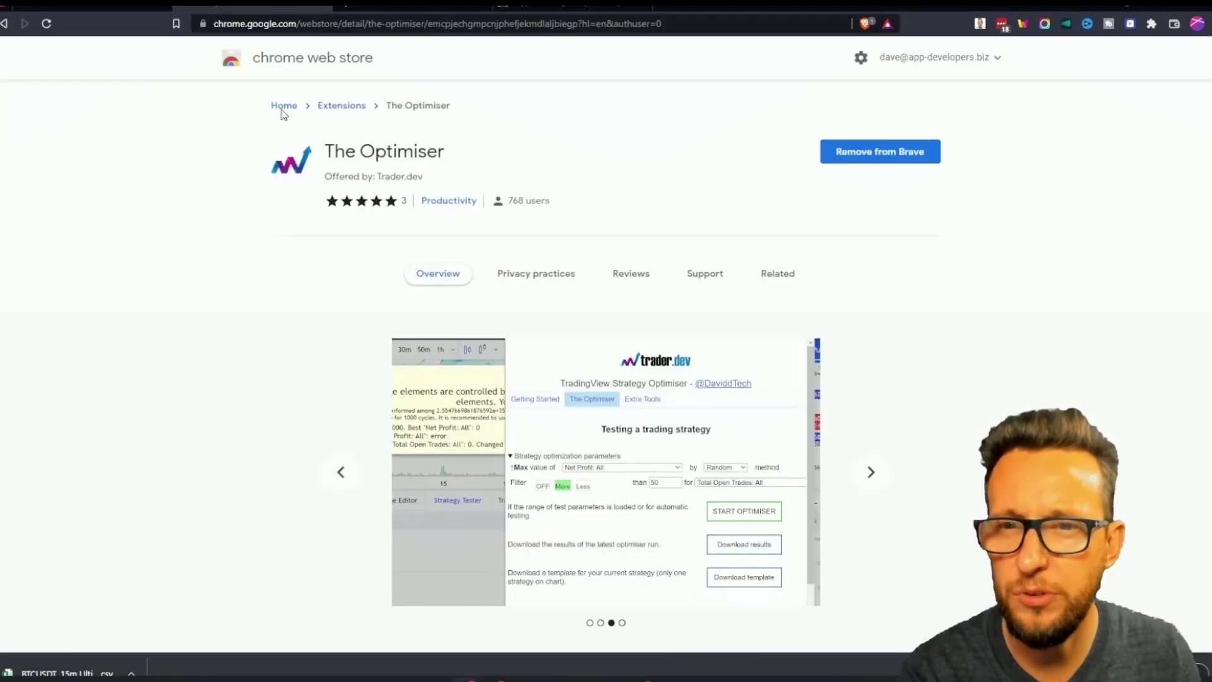
pyautogui.click(70, 7)
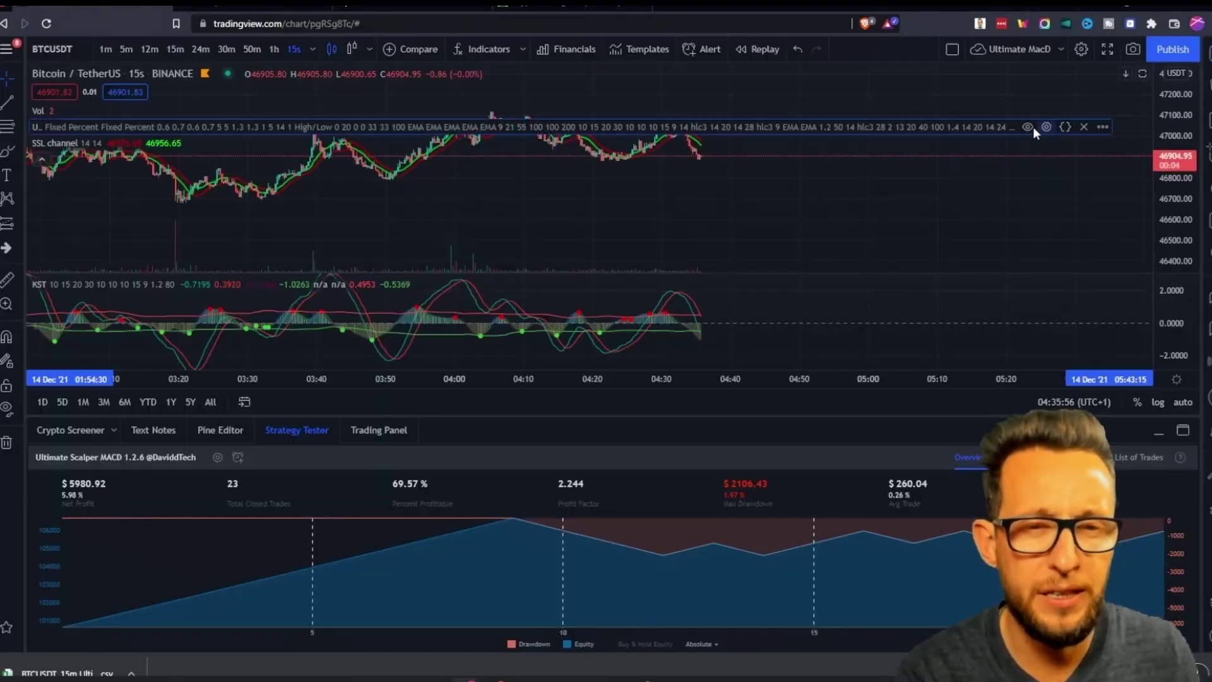
pyautogui.click(1046, 127)
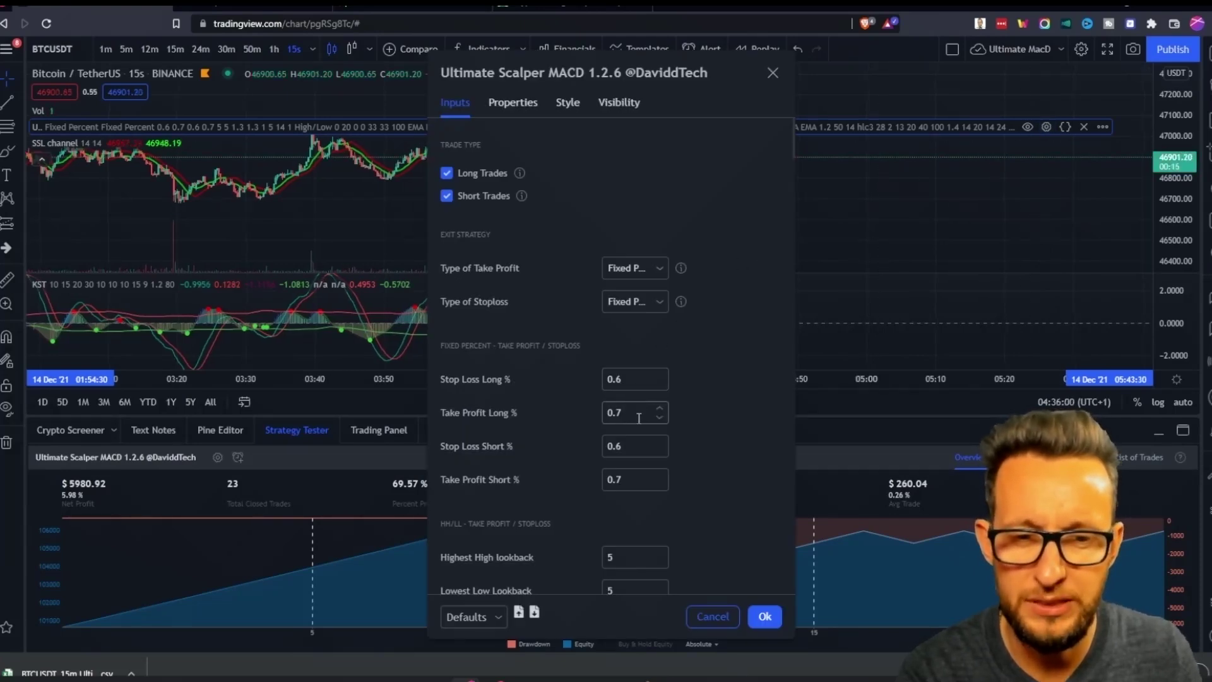
pyautogui.click(770, 612)
# Switch to the winrate.io profit calculator and review its starting balance, take profit, stop loss, number of trades and leverage settings
pyautogui.click(371, 5)
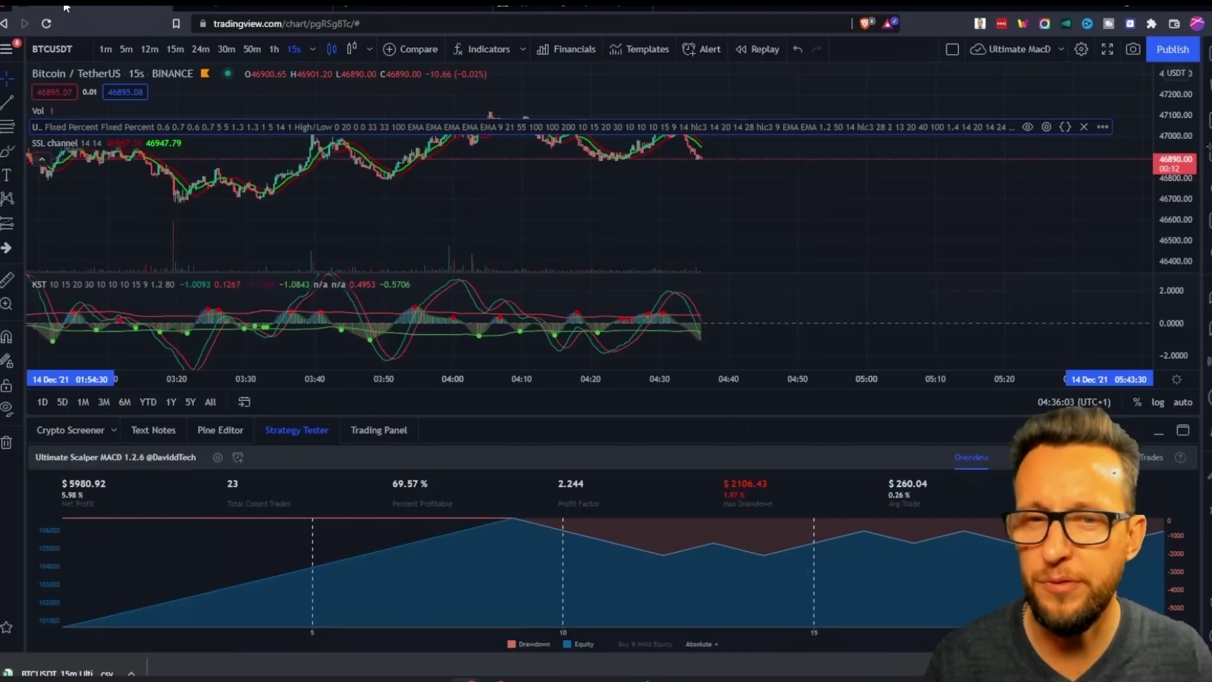
pyautogui.click(65, 6)
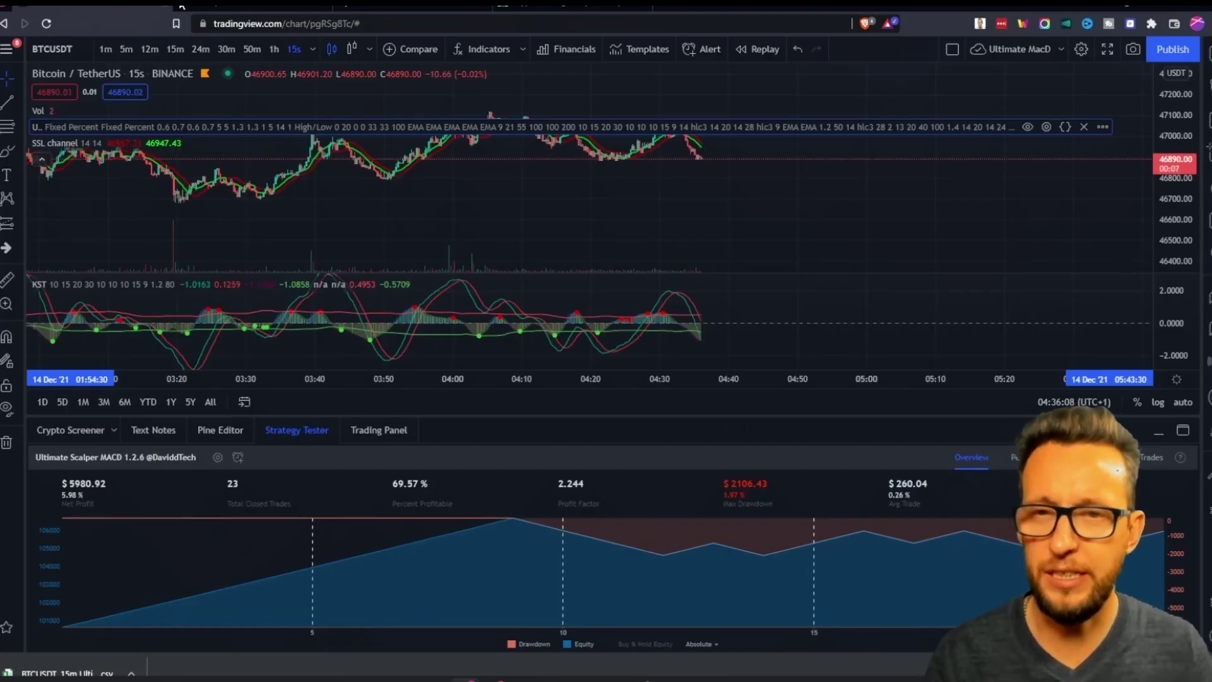
pyautogui.click(414, 7)
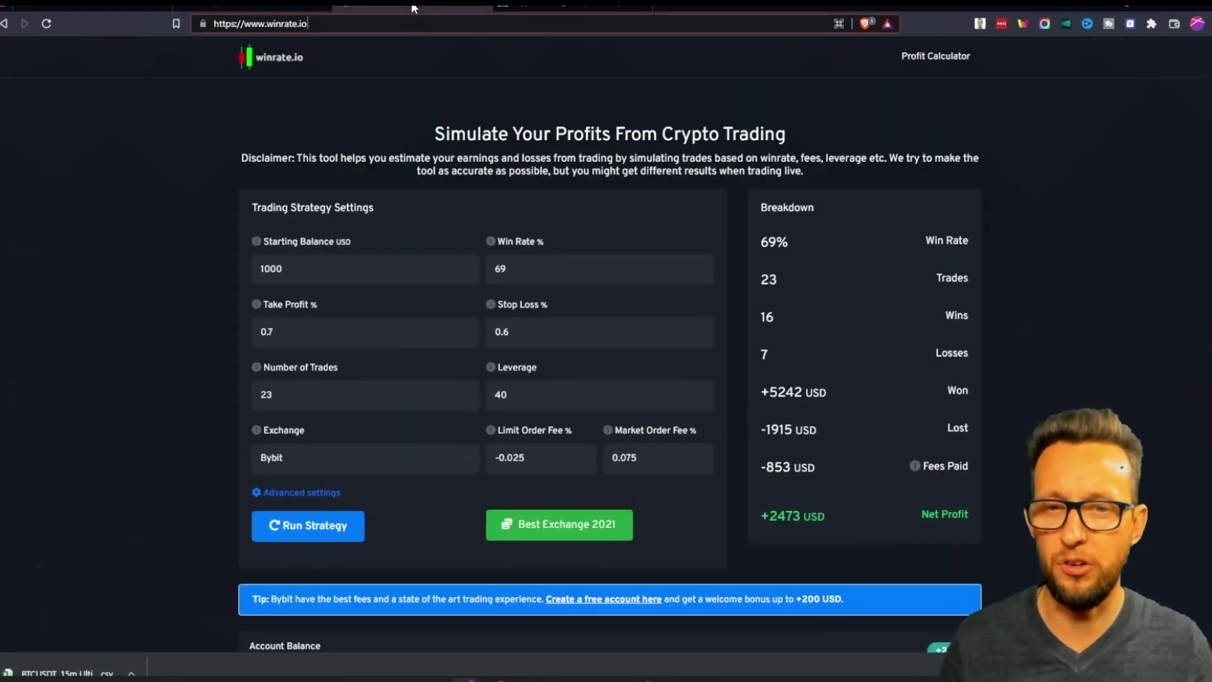
pyautogui.click(325, 333)
pyautogui.click(423, 275)
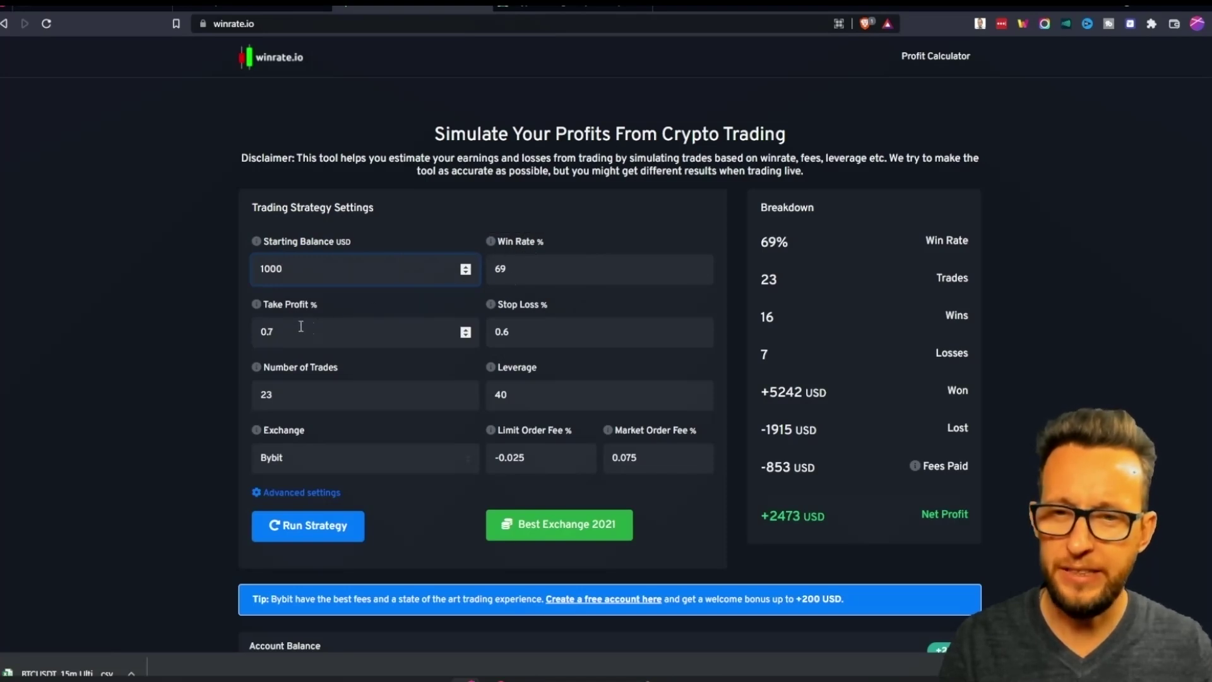
pyautogui.moveTo(276, 307)
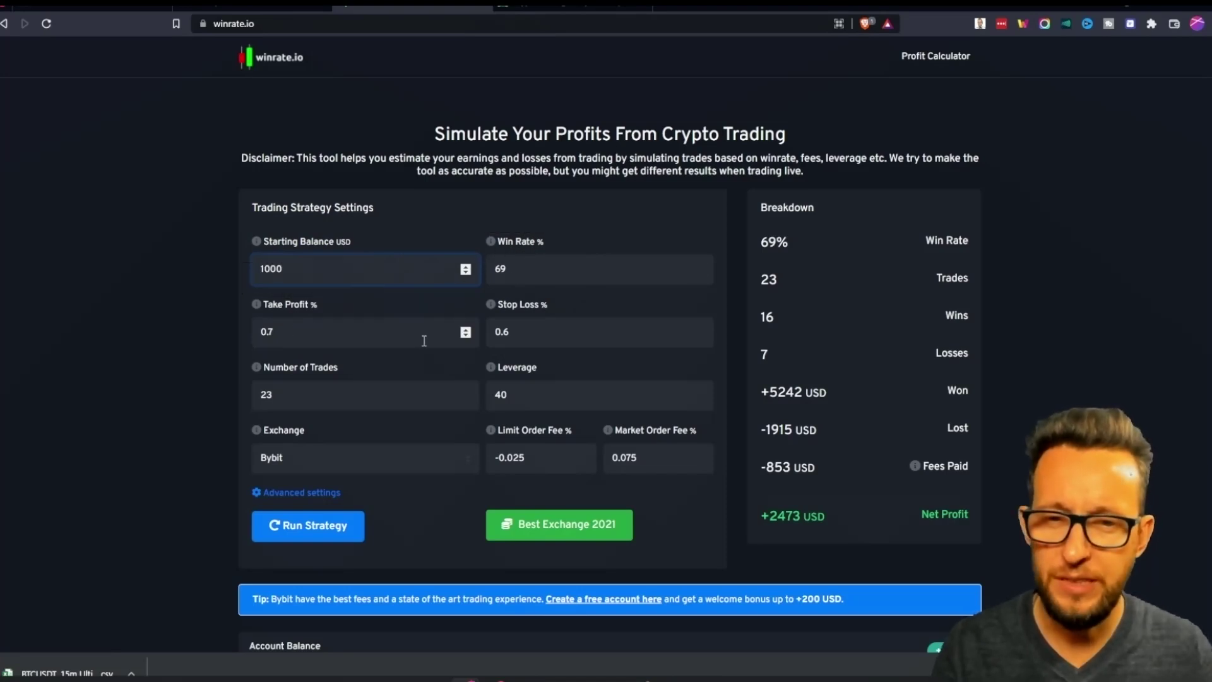
pyautogui.click(582, 326)
pyautogui.moveTo(521, 312)
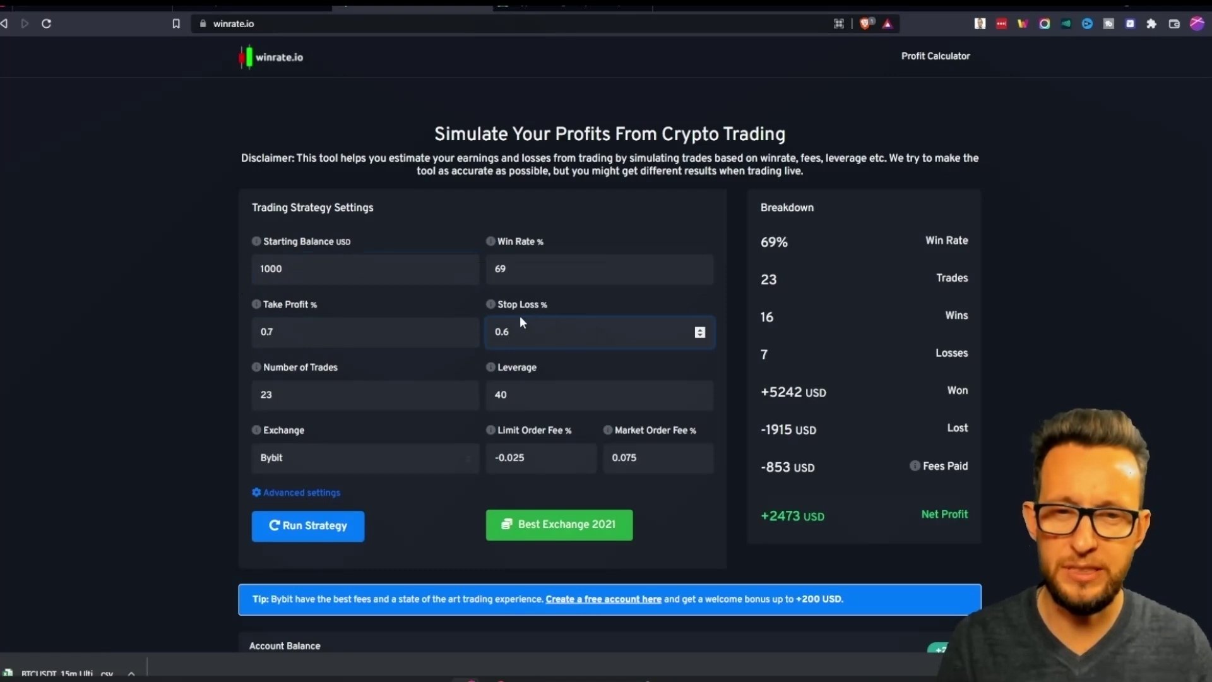
pyautogui.click(292, 400)
pyautogui.click(521, 398)
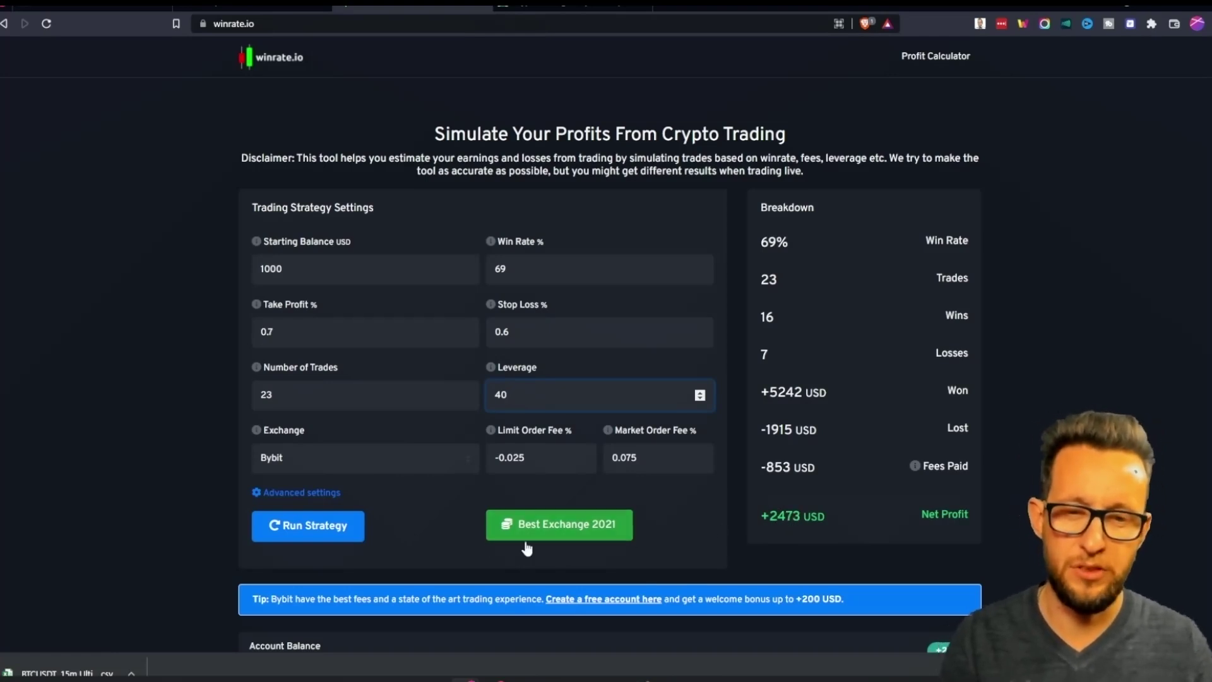
# Run the winrate.io profit simulation repeatedly with the same strategy settings to compare the net profit outcomes
pyautogui.click(322, 535)
pyautogui.click(322, 535)
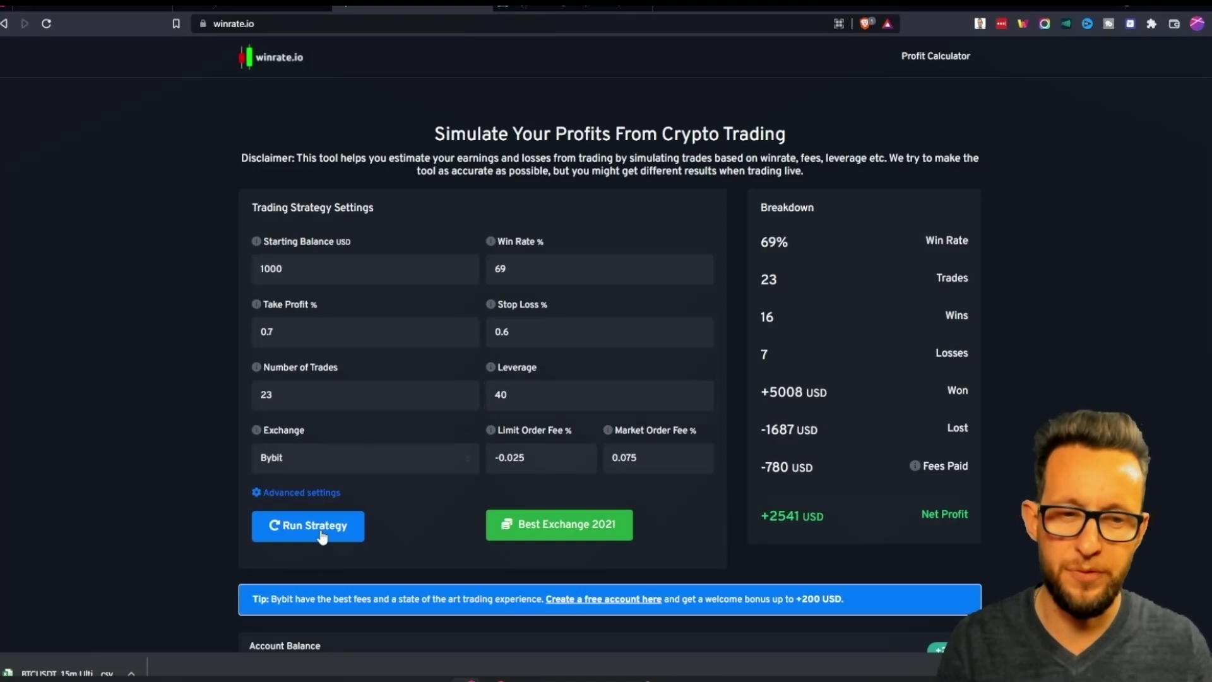
pyautogui.click(326, 531)
pyautogui.click(329, 538)
pyautogui.click(330, 537)
pyautogui.click(328, 535)
pyautogui.click(328, 533)
pyautogui.click(328, 533)
pyautogui.click(328, 532)
pyautogui.click(329, 532)
pyautogui.click(329, 535)
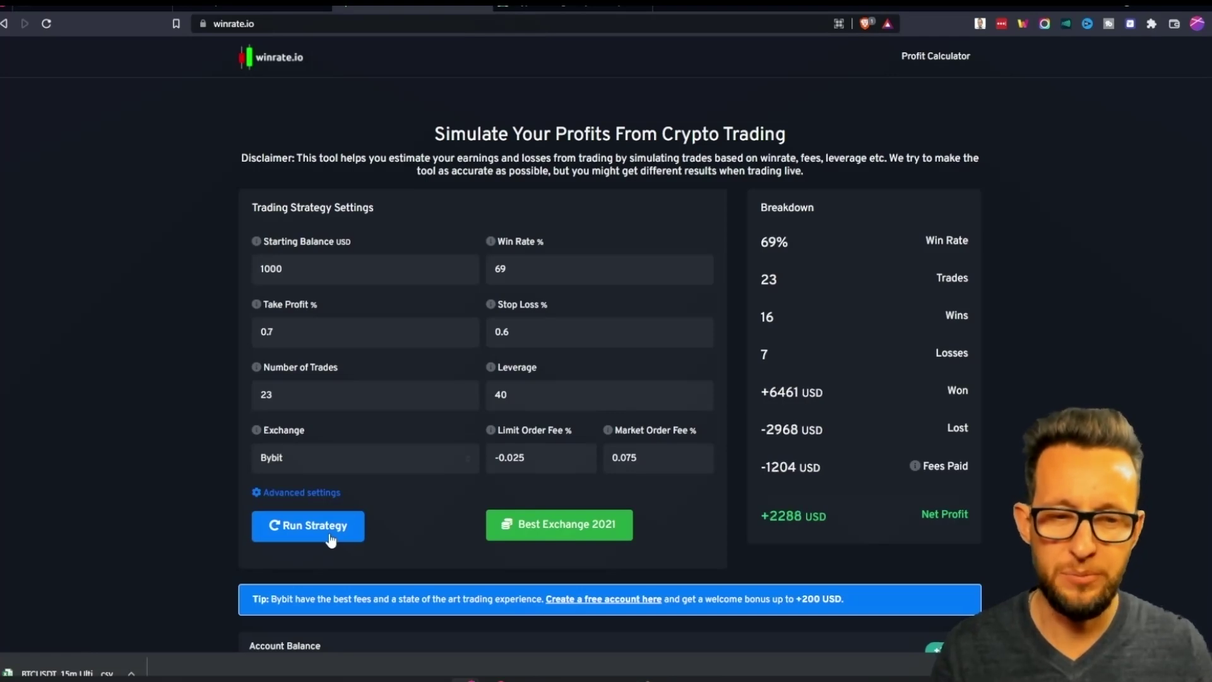
pyautogui.click(329, 536)
pyautogui.click(328, 533)
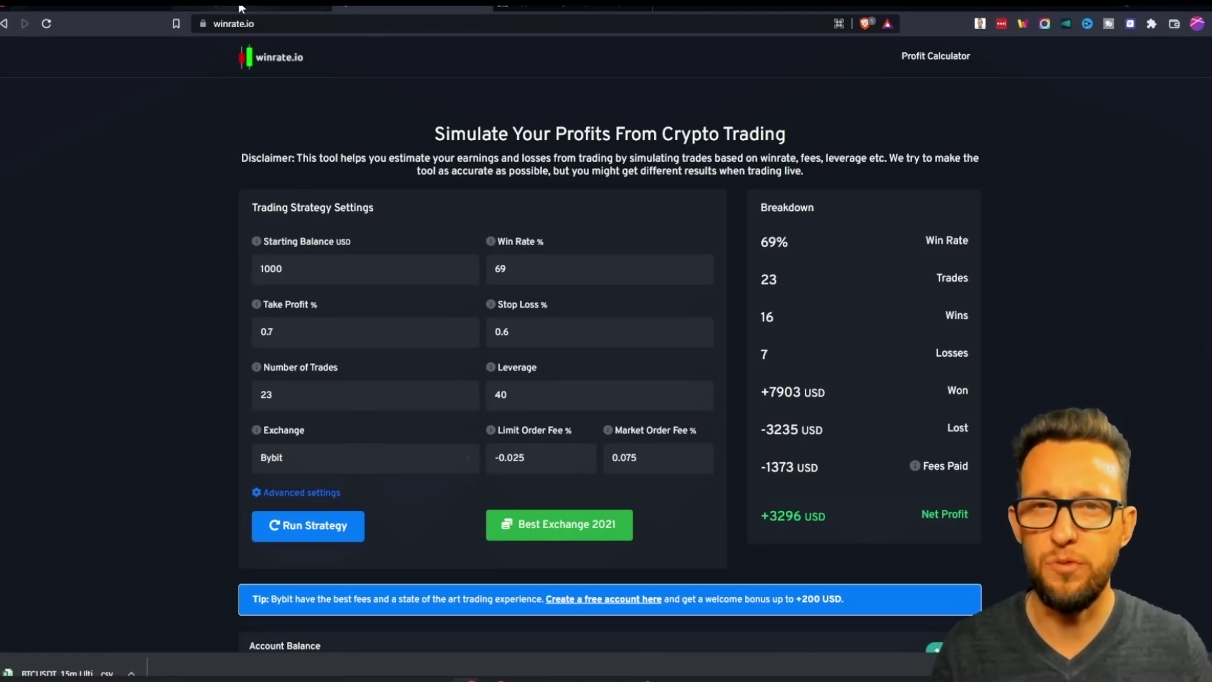
# Revisit the Bot Wars competition page and The Optimiser's store page, and return to the TradingView chart
pyautogui.click(556, 7)
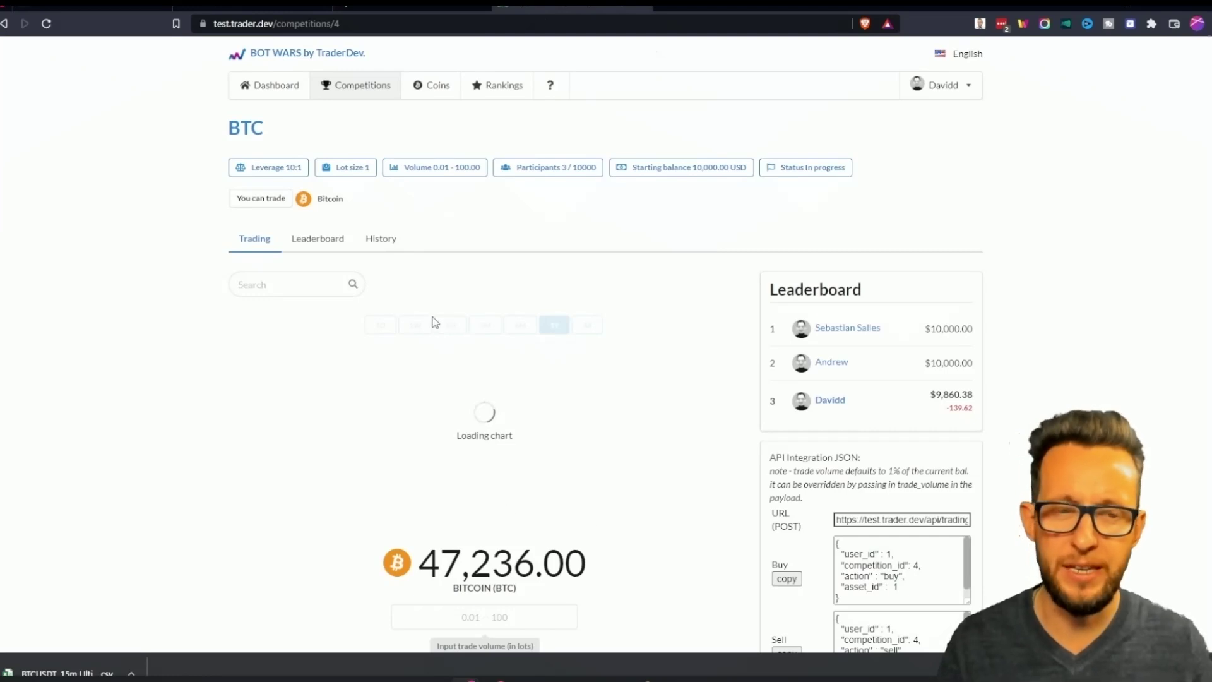
pyautogui.click(218, 9)
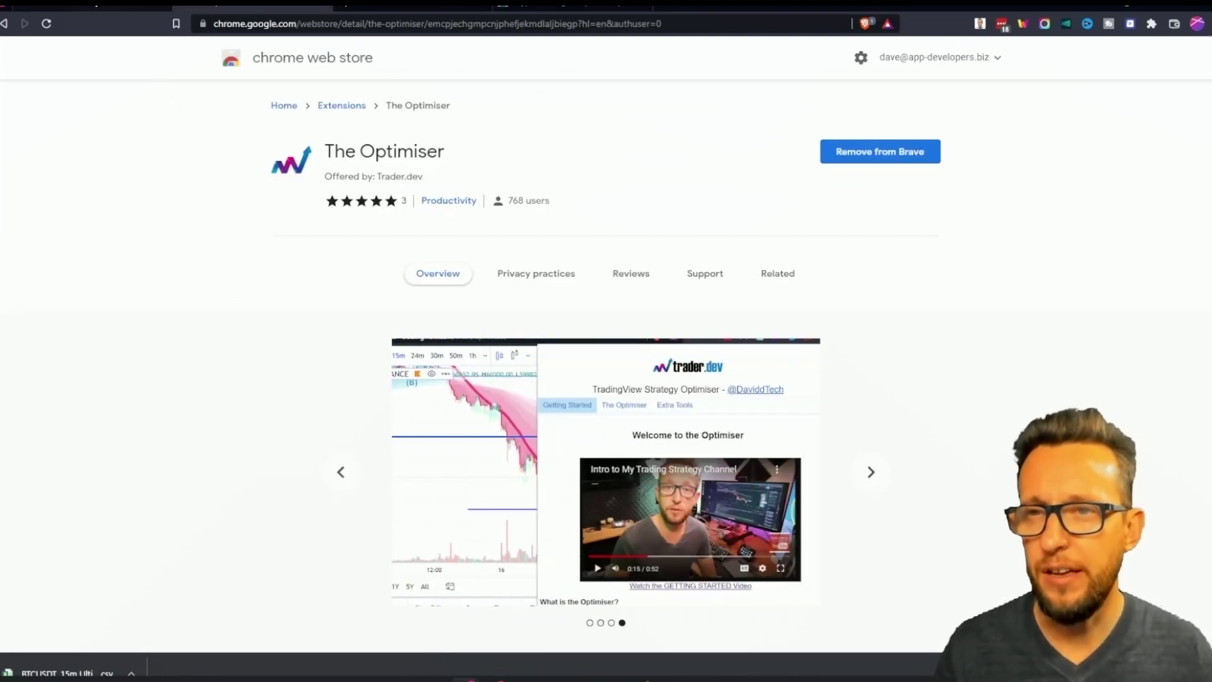
pyautogui.click(111, 8)
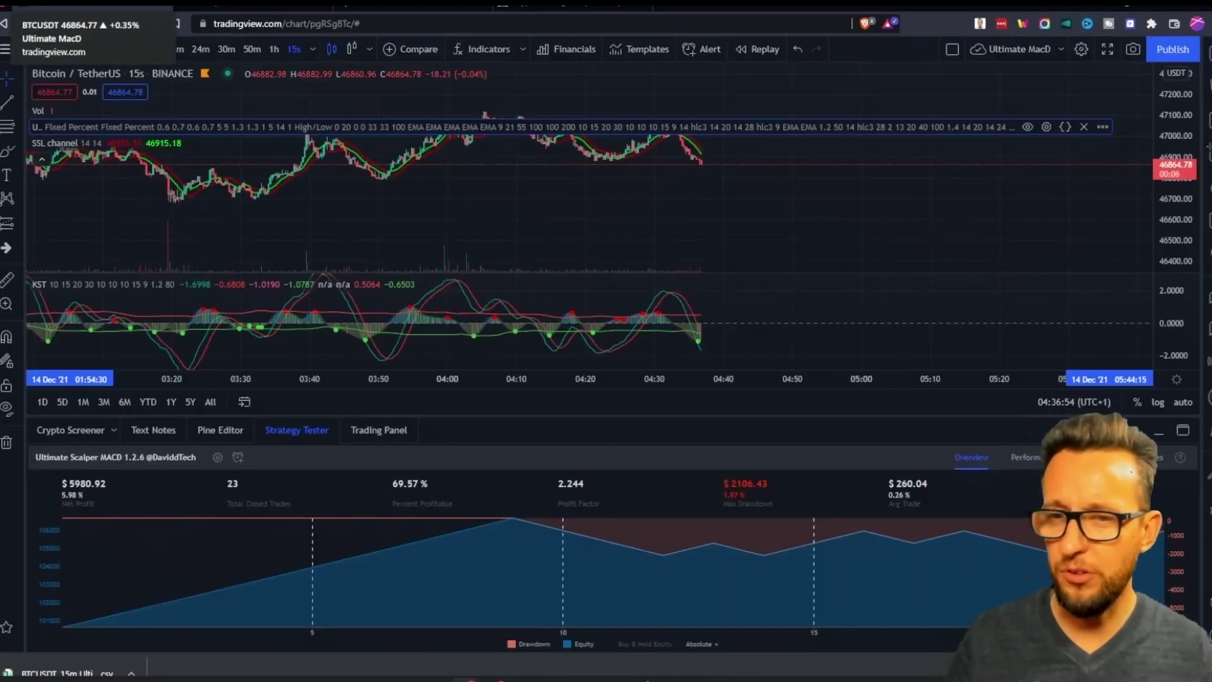